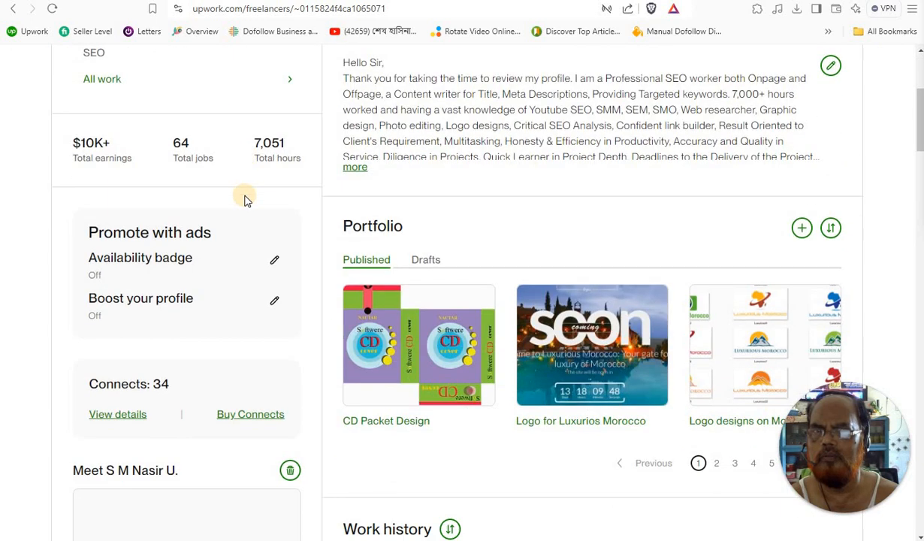
# Step: Review the freelancer profile's overview, portfolio and work history sections
pyautogui.scroll(3, 244, 197)
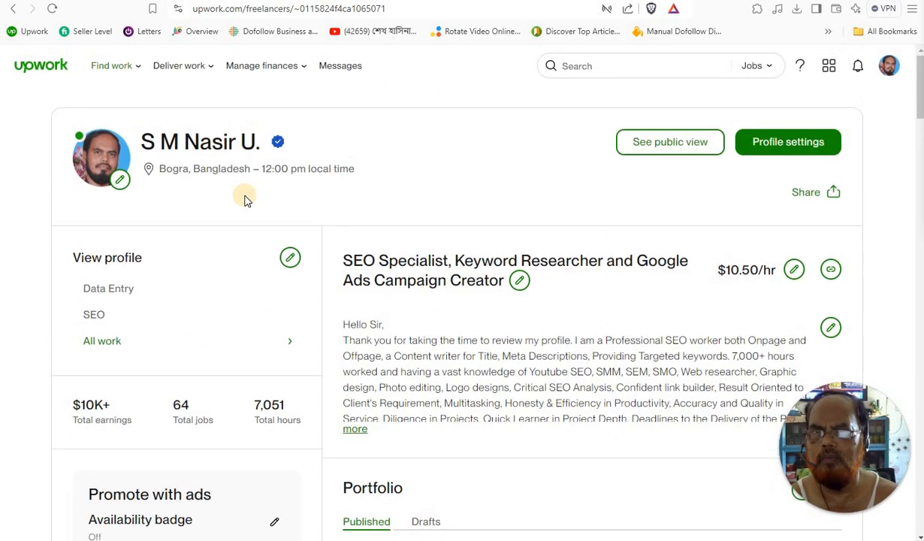
pyautogui.scroll(-4, 433, 191)
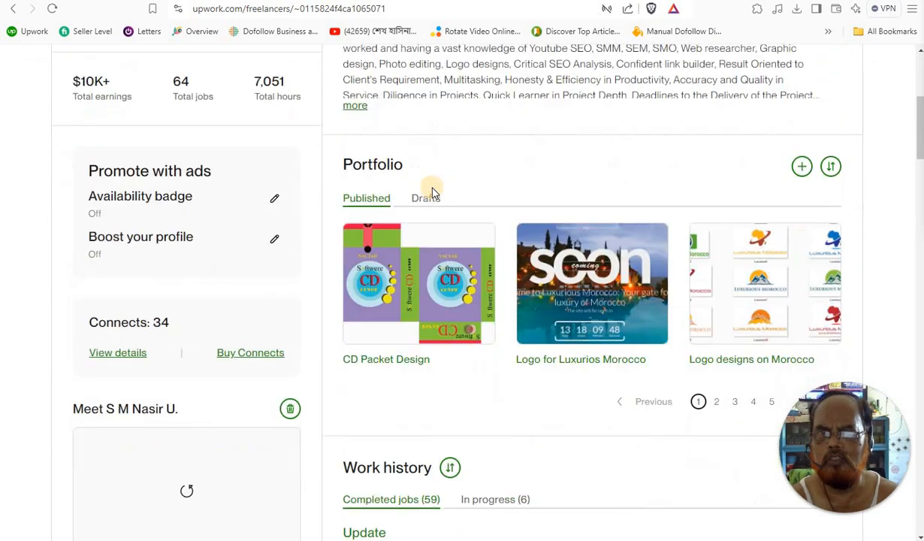
pyautogui.scroll(-2, 433, 192)
pyautogui.scroll(-3, 433, 192)
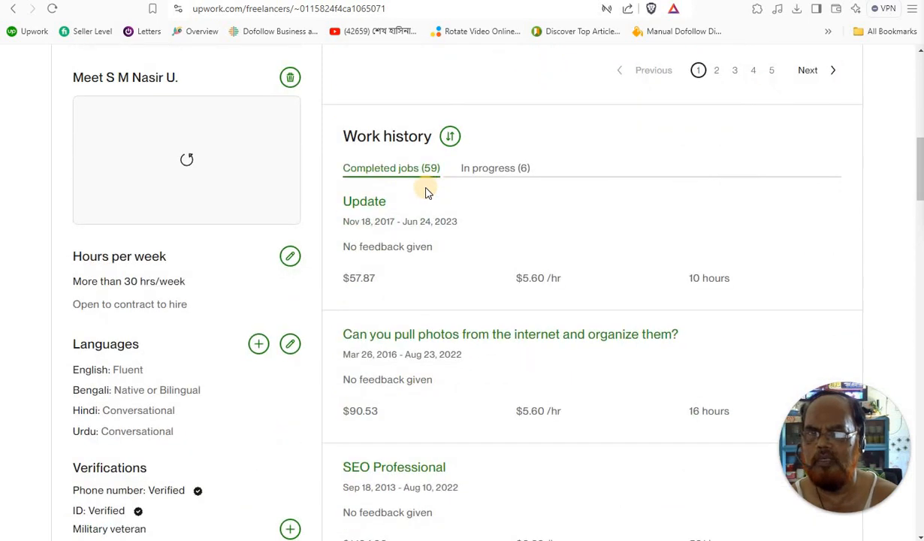
pyautogui.scroll(-1, 417, 185)
pyautogui.scroll(1, 418, 184)
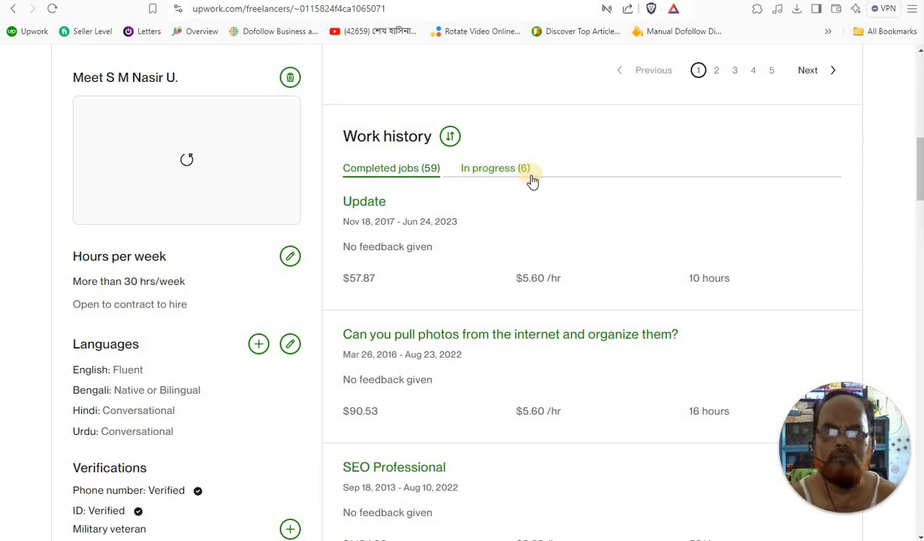
pyautogui.scroll(4, 282, 186)
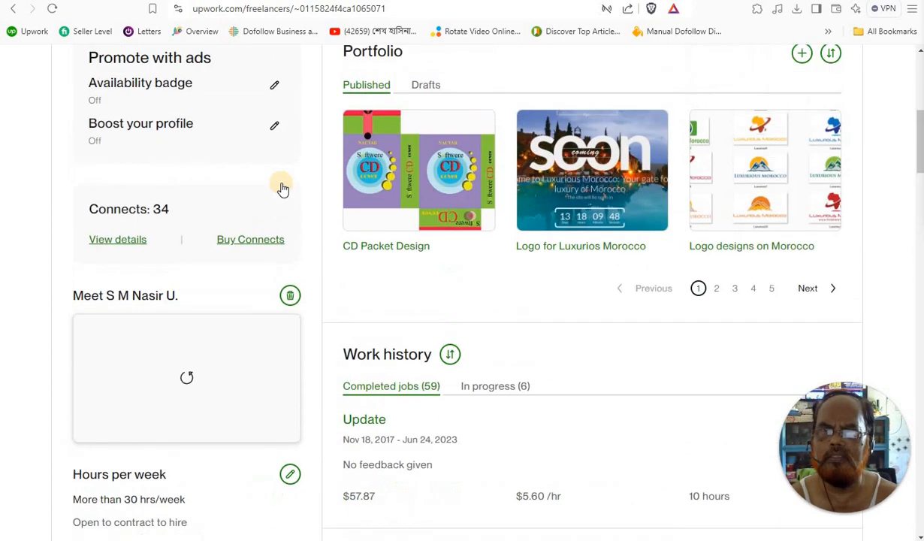
pyautogui.scroll(5, 282, 187)
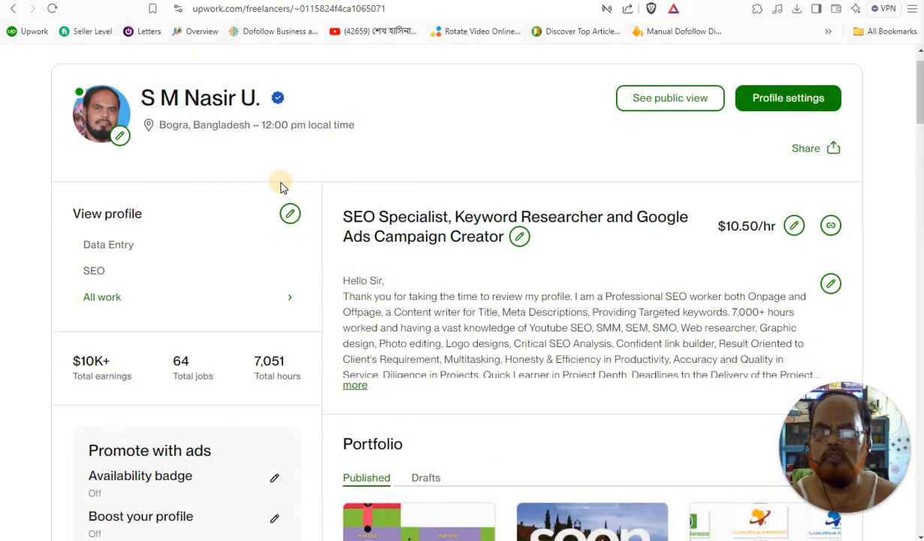
pyautogui.scroll(1, 282, 187)
# Step: Go to the Find work page and run the recent job search for "seo"
pyautogui.moveTo(142, 74)
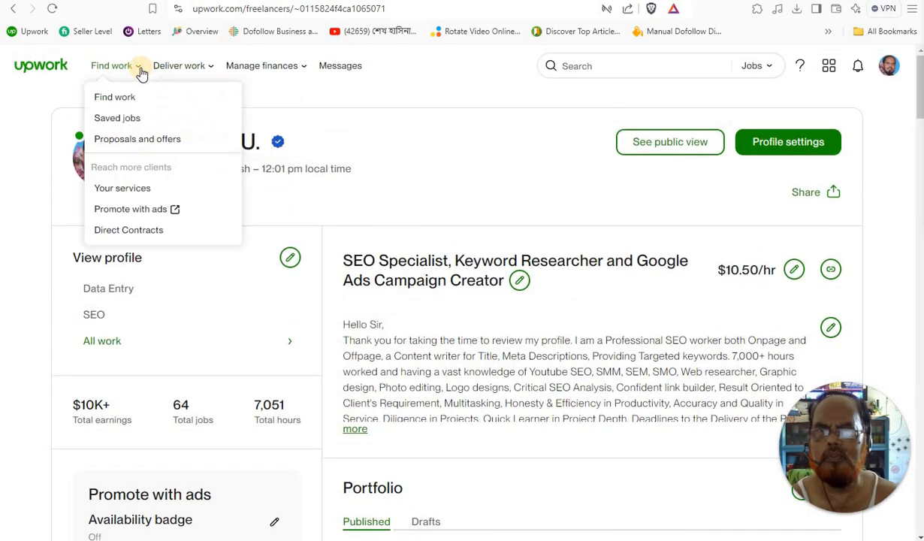
pyautogui.click(115, 100)
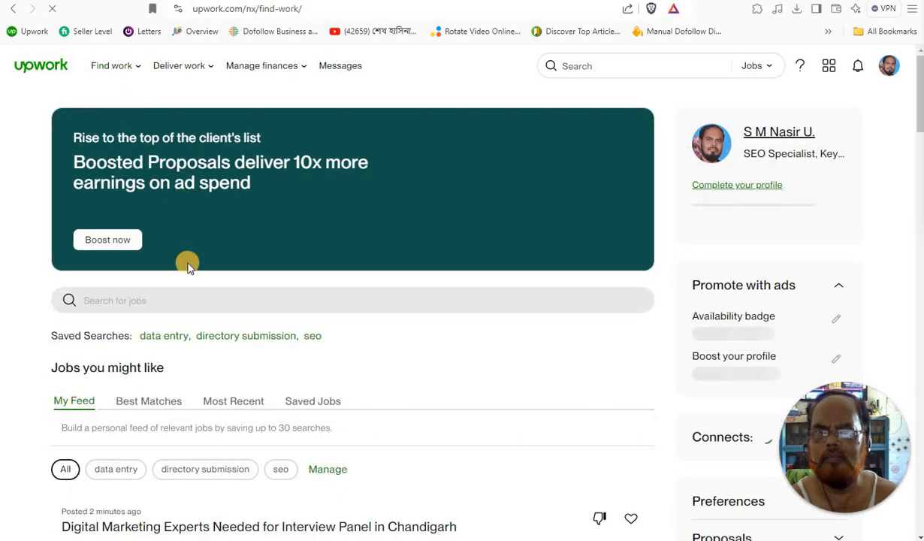
pyautogui.click(126, 303)
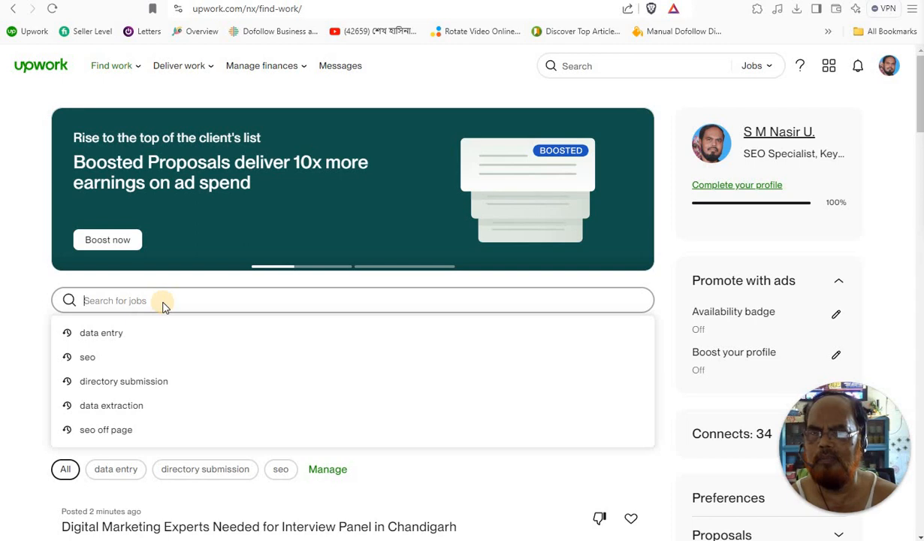
pyautogui.click(100, 357)
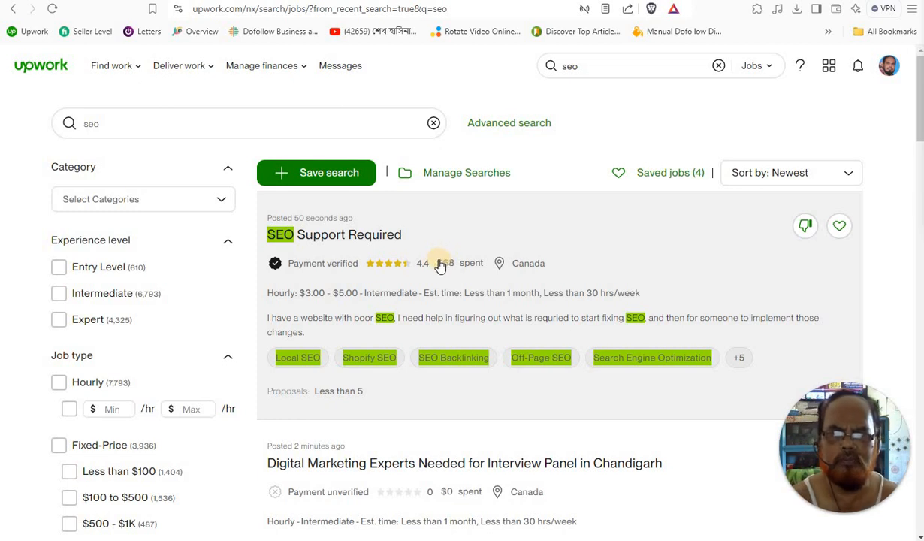
pyautogui.scroll(-5, 441, 267)
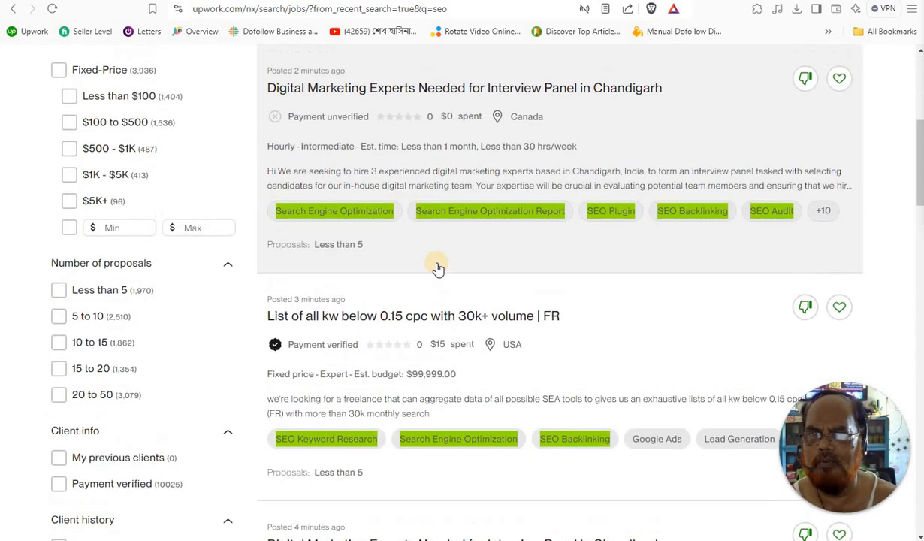
pyautogui.scroll(5, 439, 268)
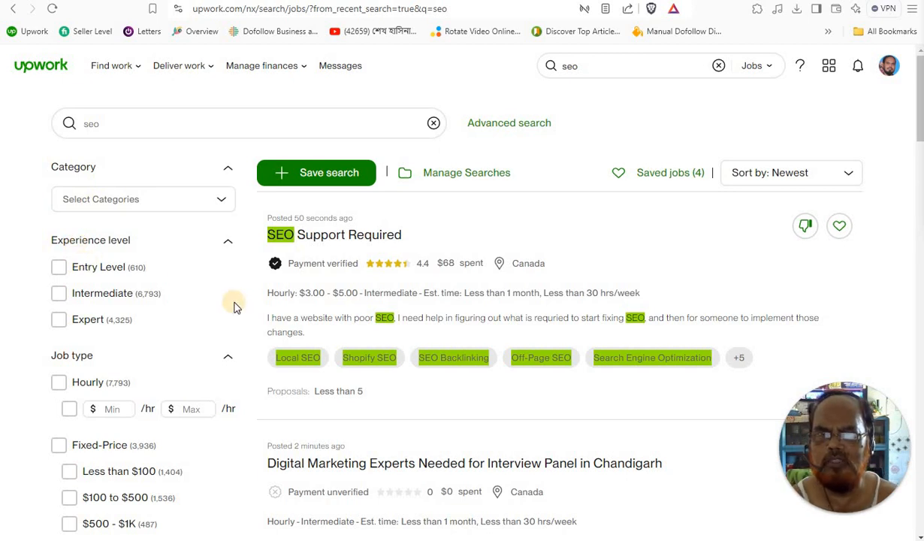
# Step: Filter the seo job results to the Expert experience level only and the Hourly job type
pyautogui.click(63, 272)
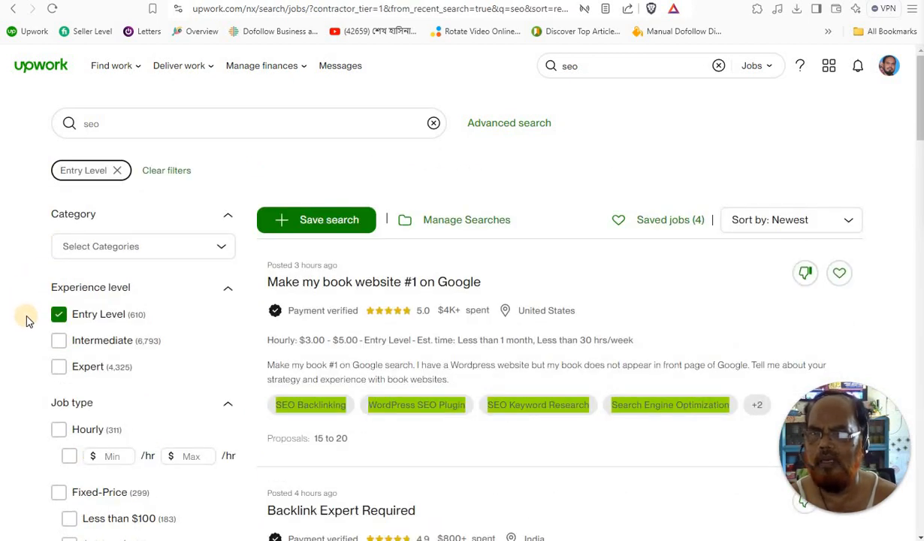
pyautogui.scroll(-1, 26, 322)
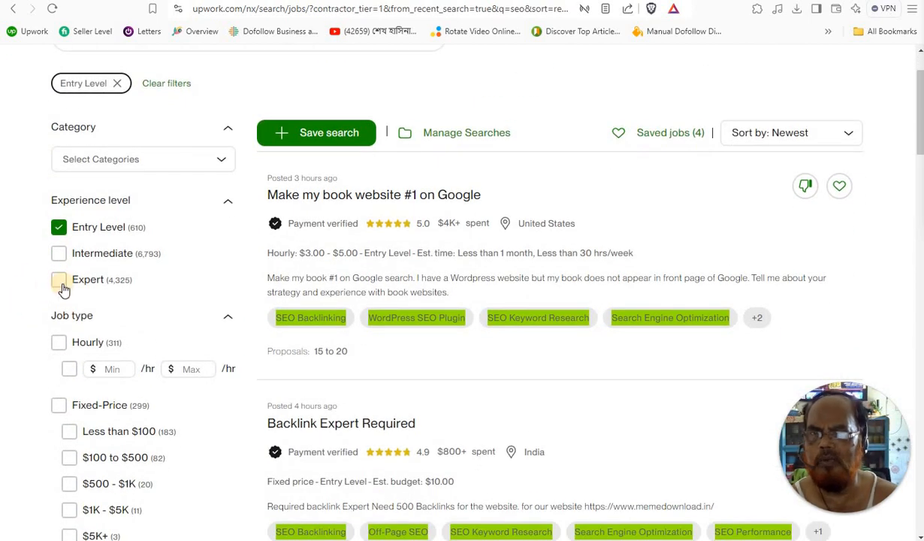
pyautogui.click(64, 282)
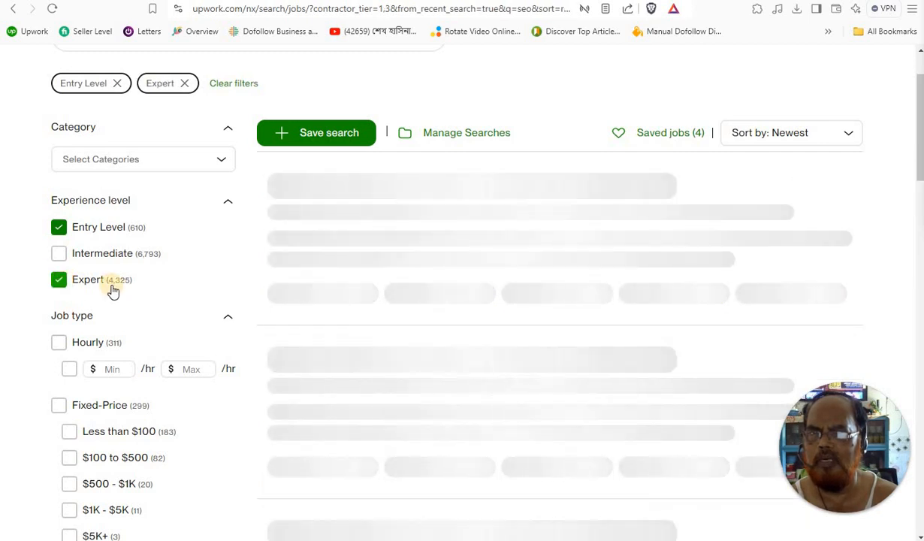
pyautogui.click(59, 227)
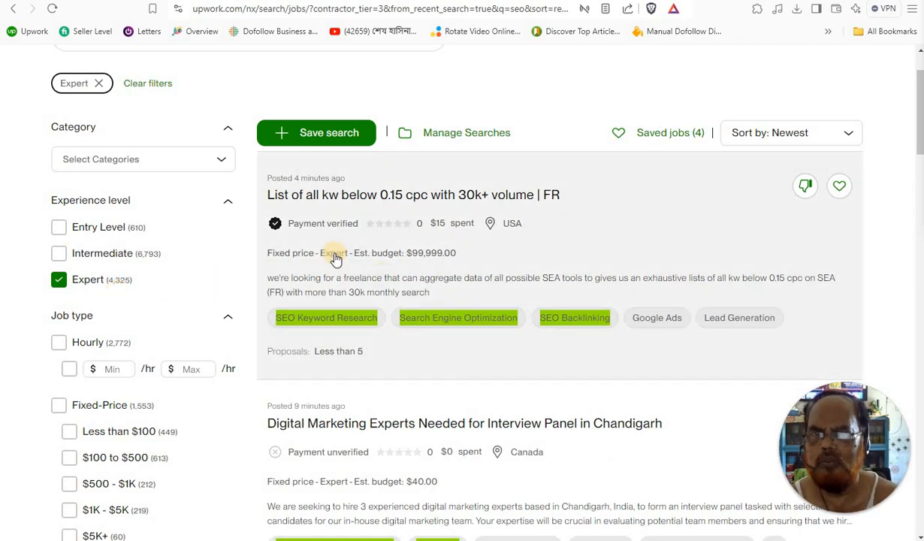
pyautogui.scroll(-3, 336, 258)
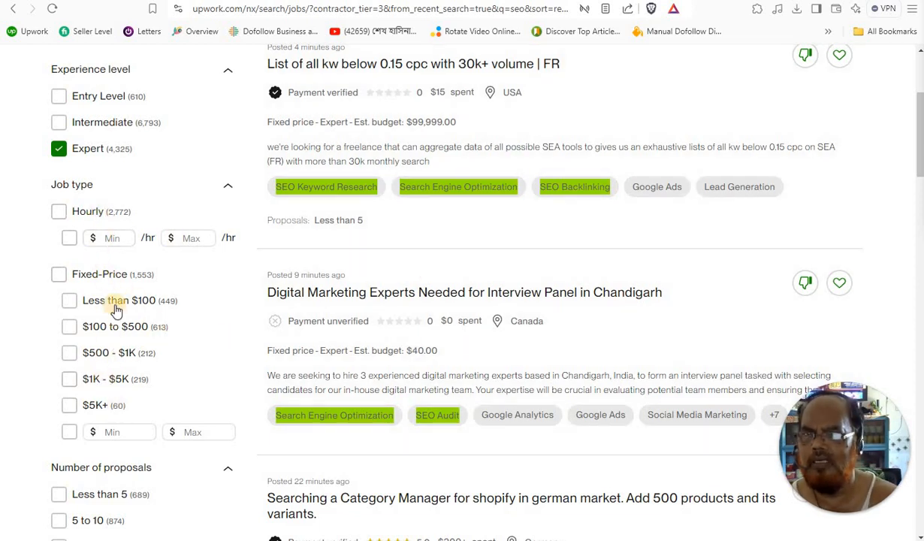
pyautogui.click(58, 215)
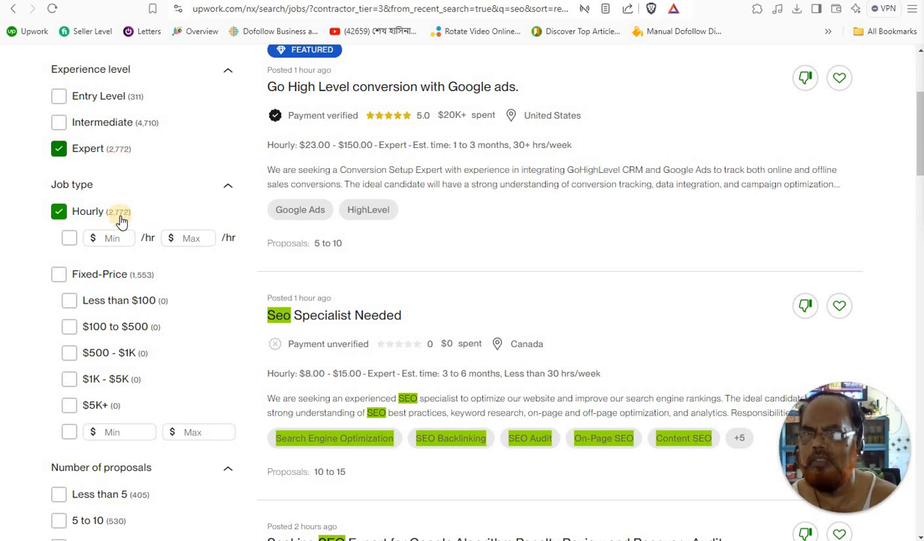
pyautogui.scroll(3, 617, 304)
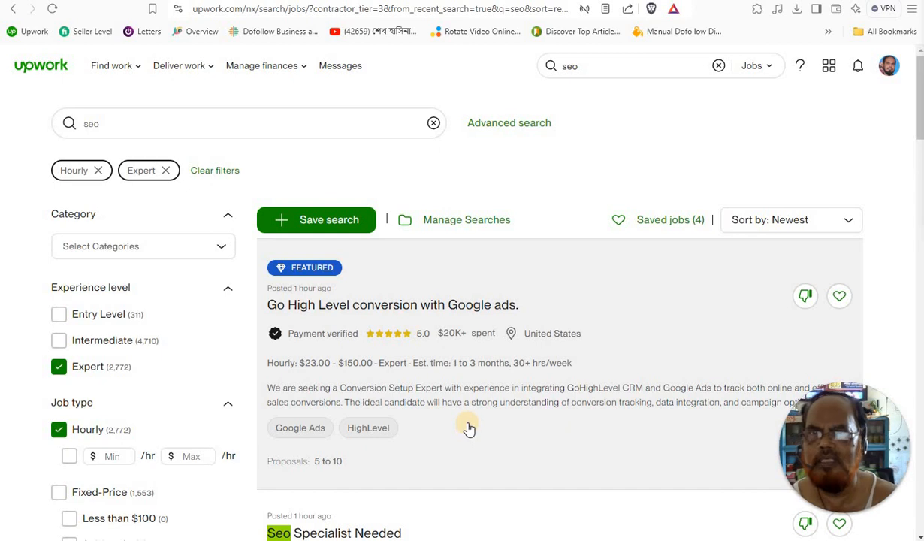
# Step: Examine the filtered job listings for payment verification, client rating, amount spent, hourly rate and number of proposals
pyautogui.scroll(-1, 469, 428)
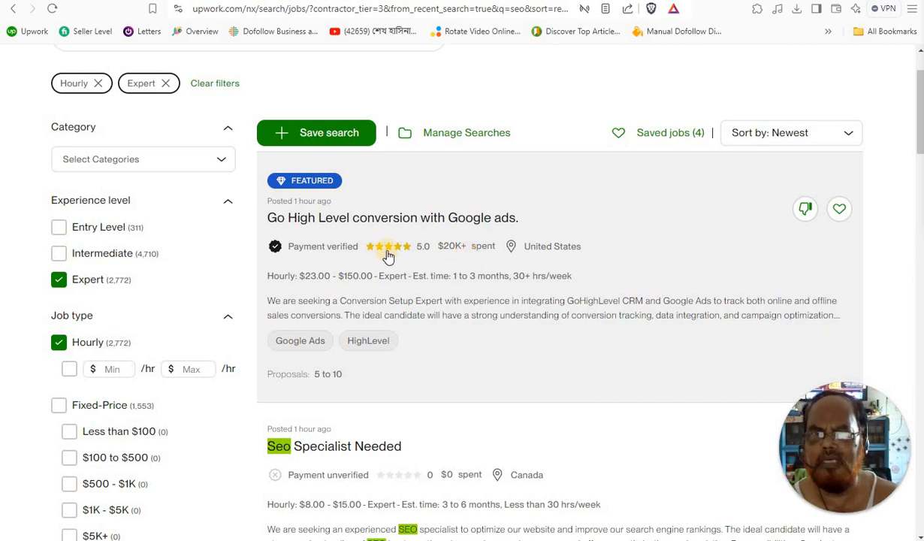
pyautogui.moveTo(387, 256)
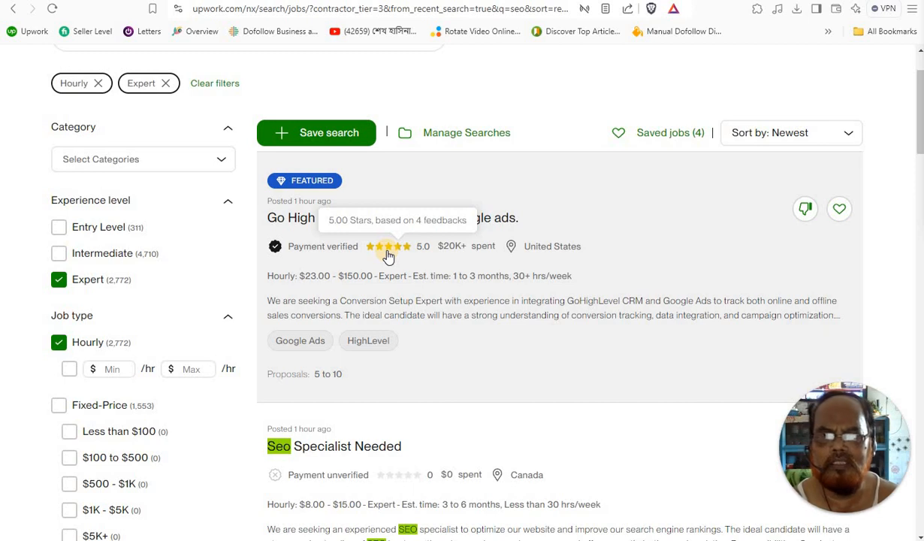
pyautogui.scroll(-3, 541, 351)
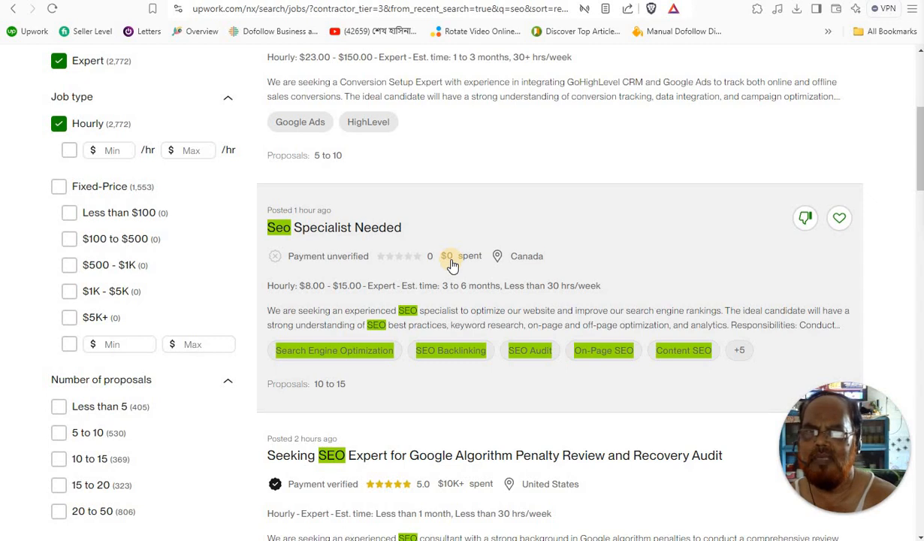
pyautogui.scroll(-3, 452, 265)
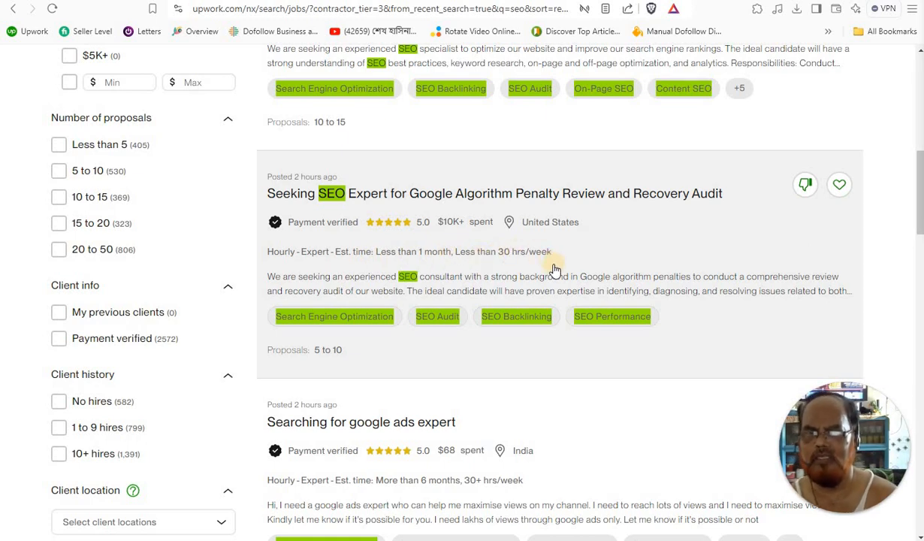
pyautogui.scroll(-3, 554, 269)
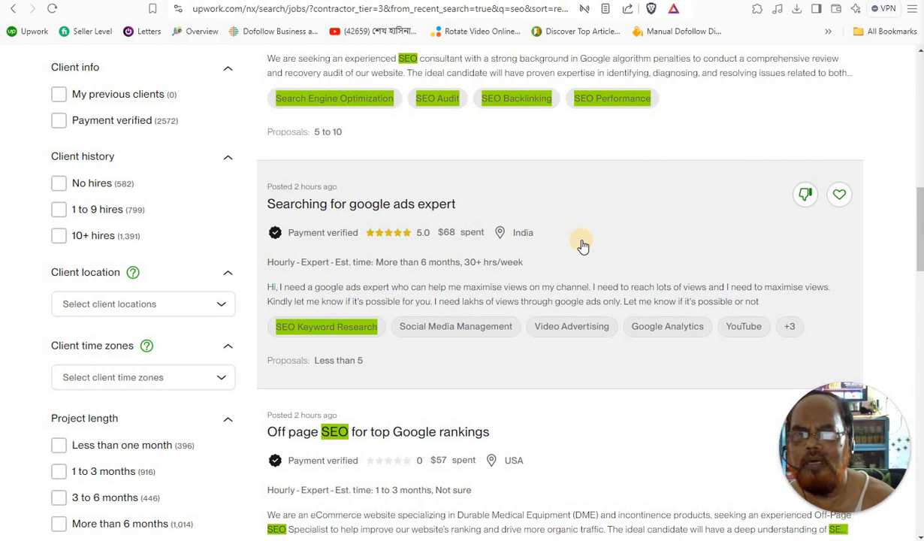
pyautogui.scroll(3, 583, 246)
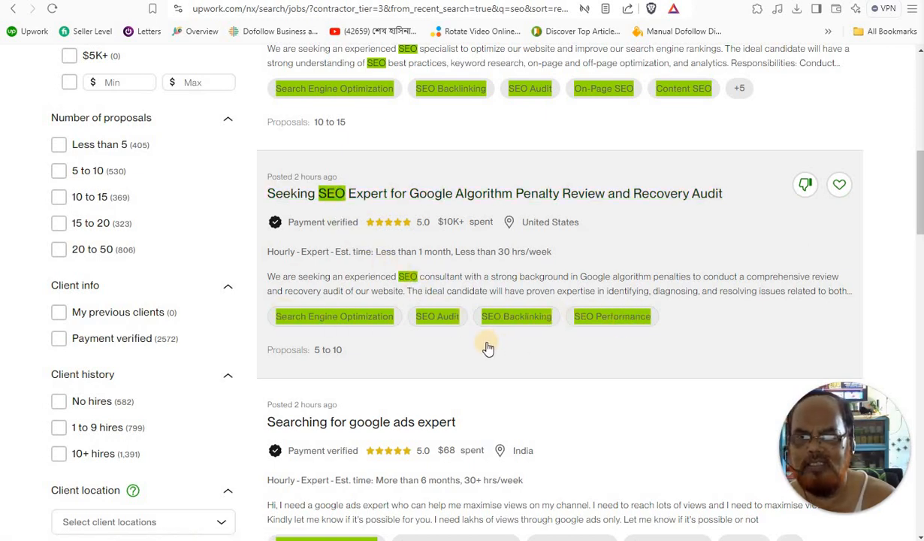
pyautogui.scroll(-3, 487, 345)
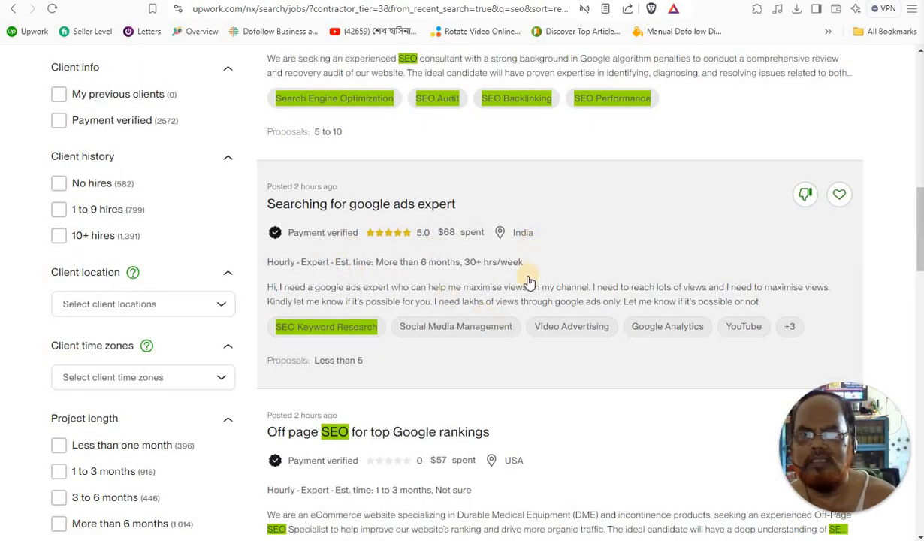
pyautogui.scroll(-3, 525, 279)
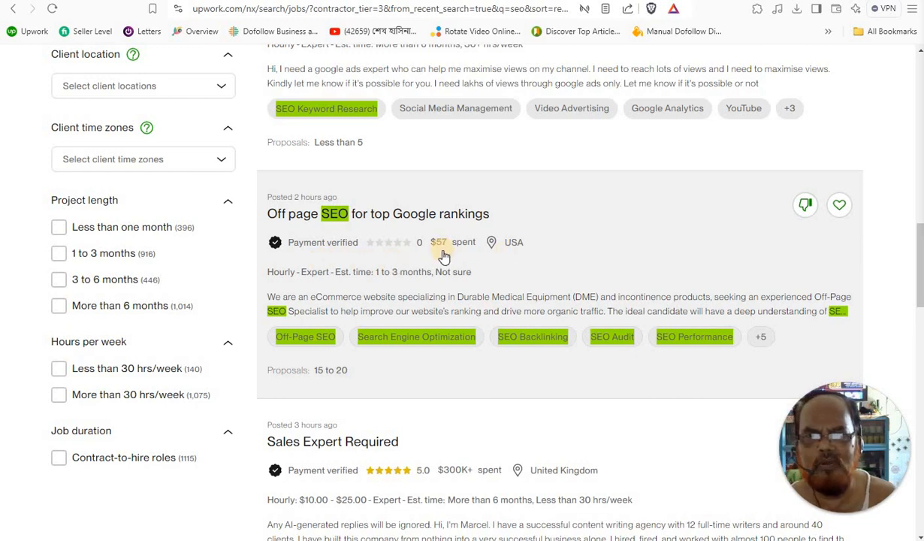
pyautogui.scroll(-3, 444, 257)
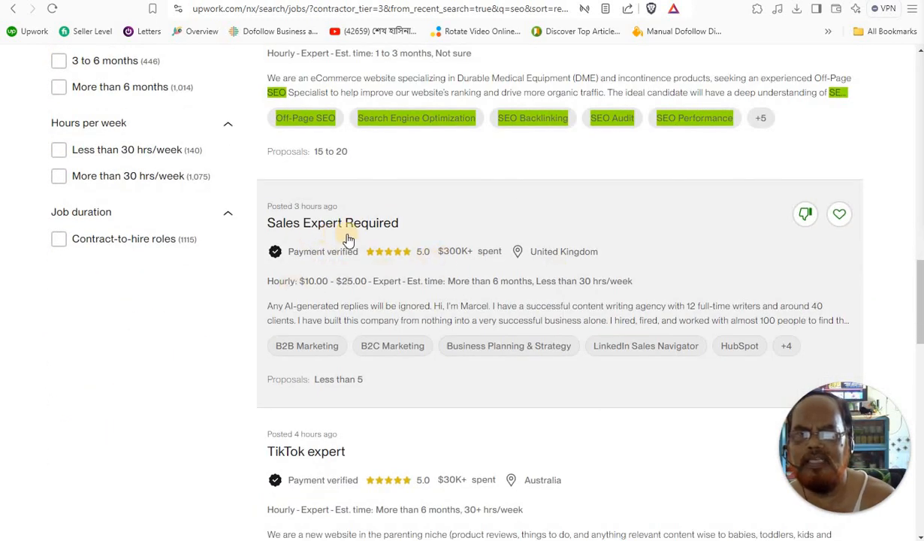
pyautogui.scroll(-4, 421, 292)
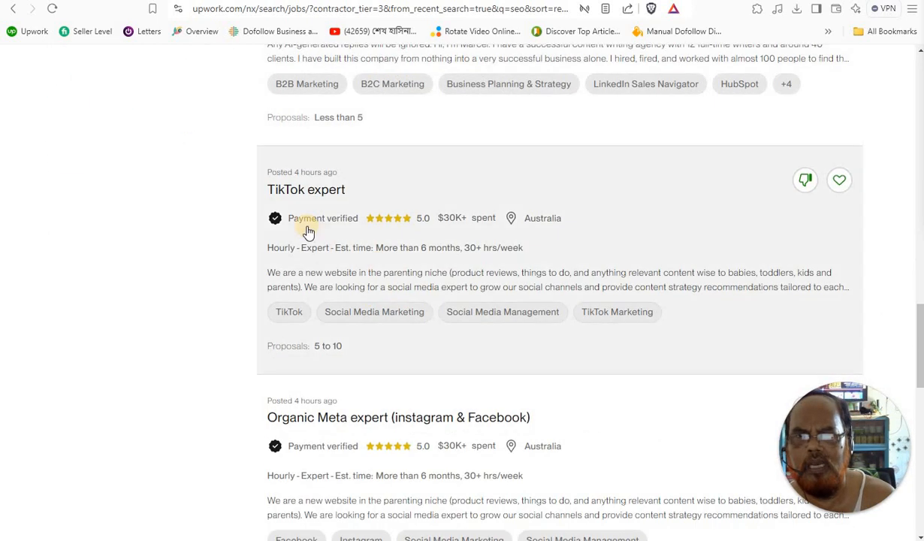
pyautogui.scroll(-3, 571, 248)
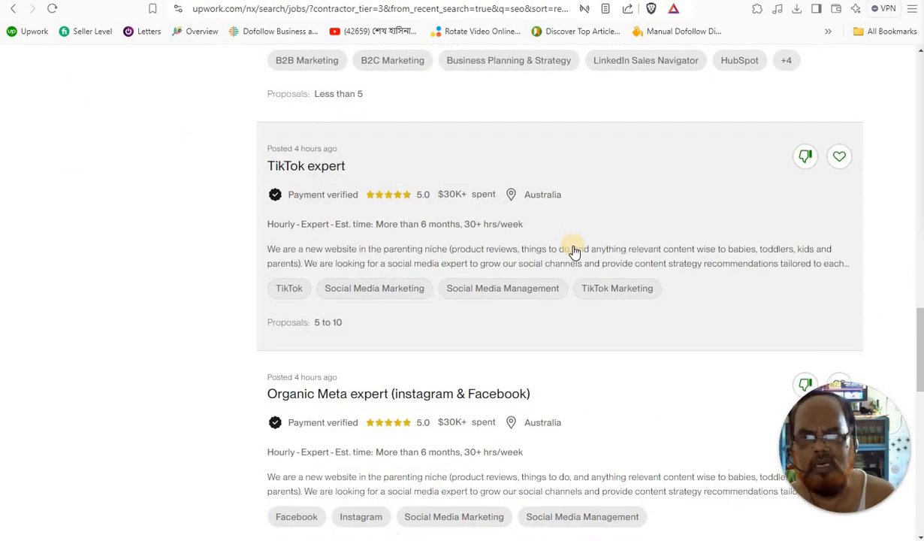
pyautogui.scroll(-3, 410, 238)
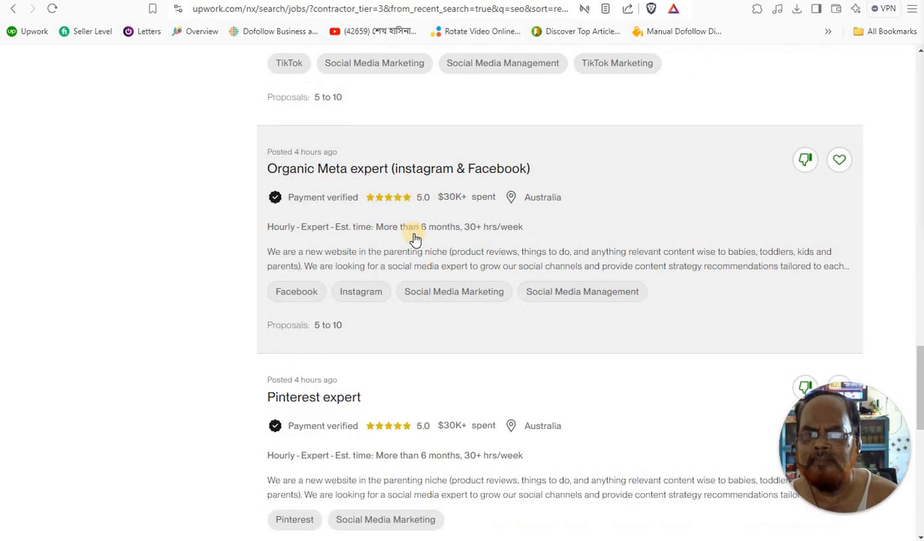
pyautogui.scroll(-3, 404, 240)
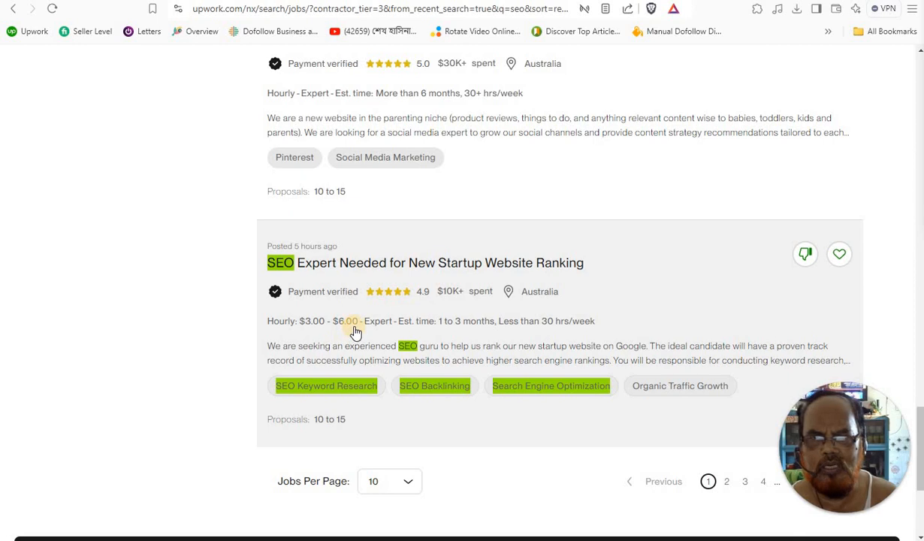
pyautogui.scroll(-2, 353, 329)
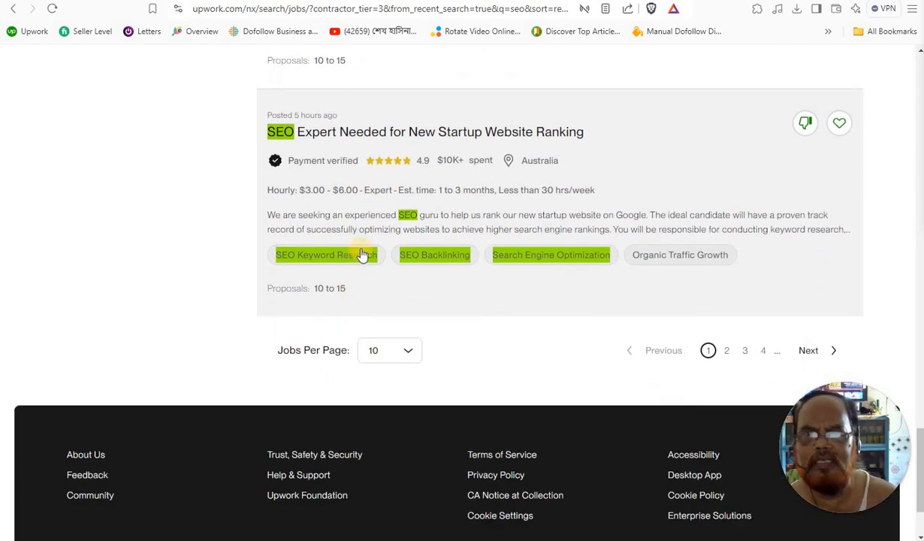
# Step: Open the job "SEO Expert Needed for New Startup Website Ranking" and read its description and proposal requirements
pyautogui.click(369, 137)
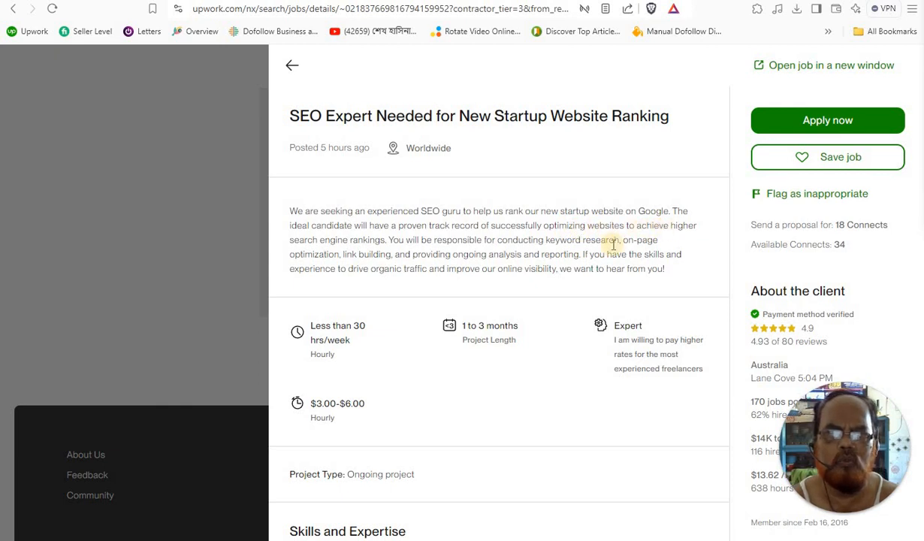
pyautogui.scroll(-1, 499, 254)
pyautogui.scroll(1, 499, 254)
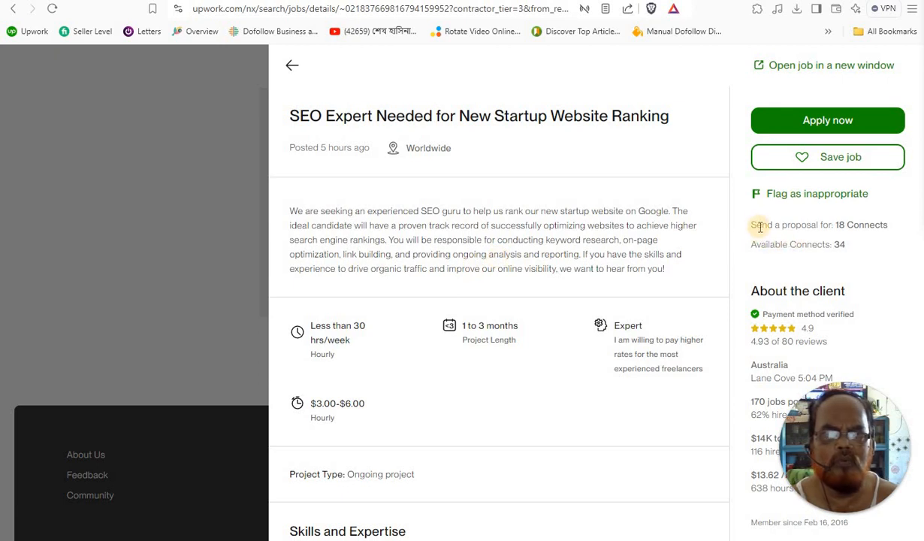
# Step: Check the Connects required for a proposal, the available Connects and the activity on this job
pyautogui.moveTo(752, 225); pyautogui.dragTo(891, 228)
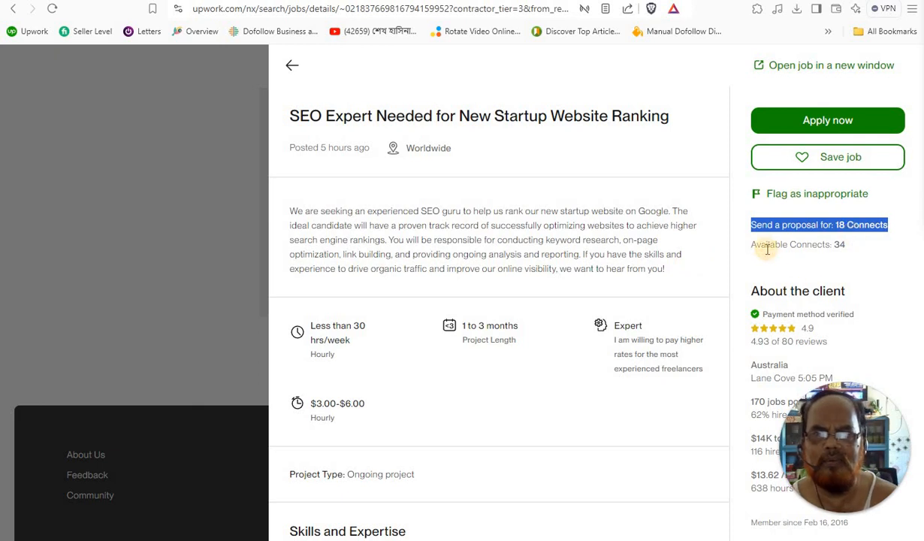
pyautogui.moveTo(750, 245); pyautogui.dragTo(846, 244)
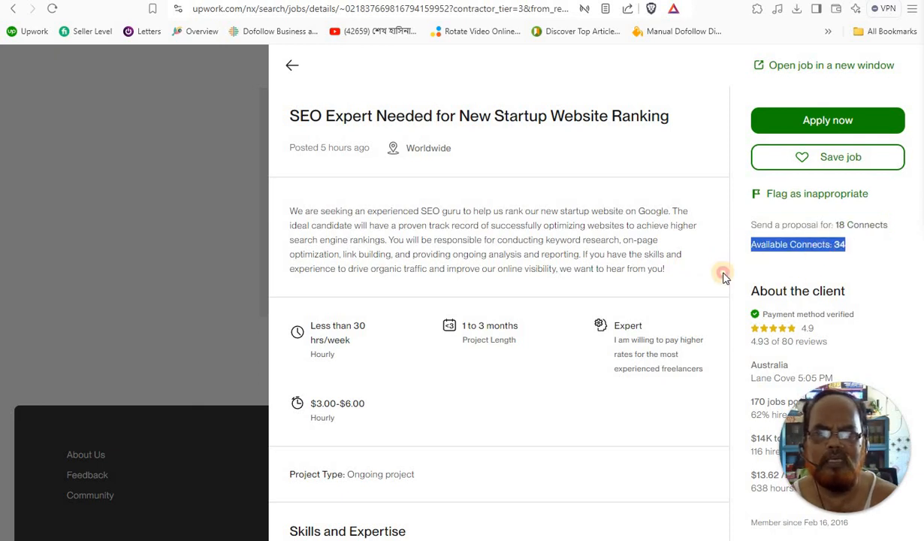
pyautogui.scroll(-5, 411, 430)
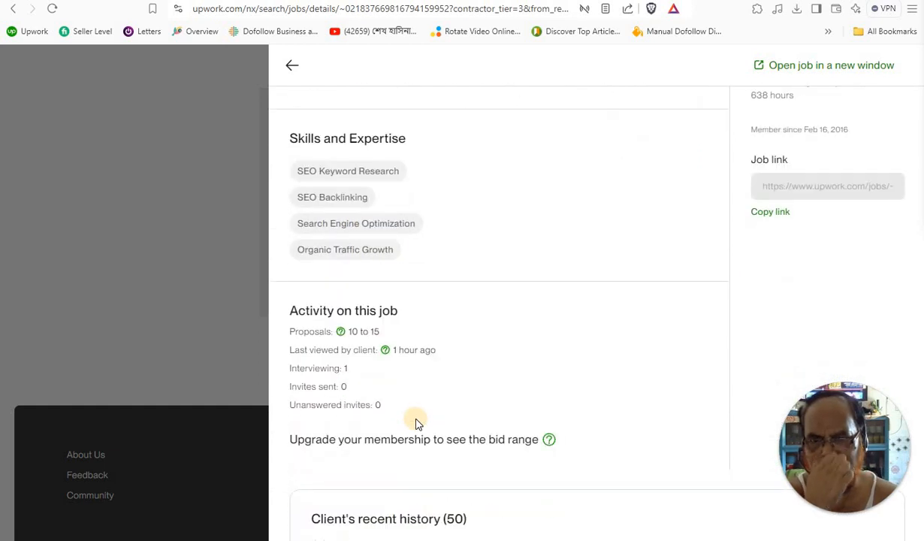
pyautogui.scroll(-2, 414, 421)
pyautogui.scroll(3, 419, 419)
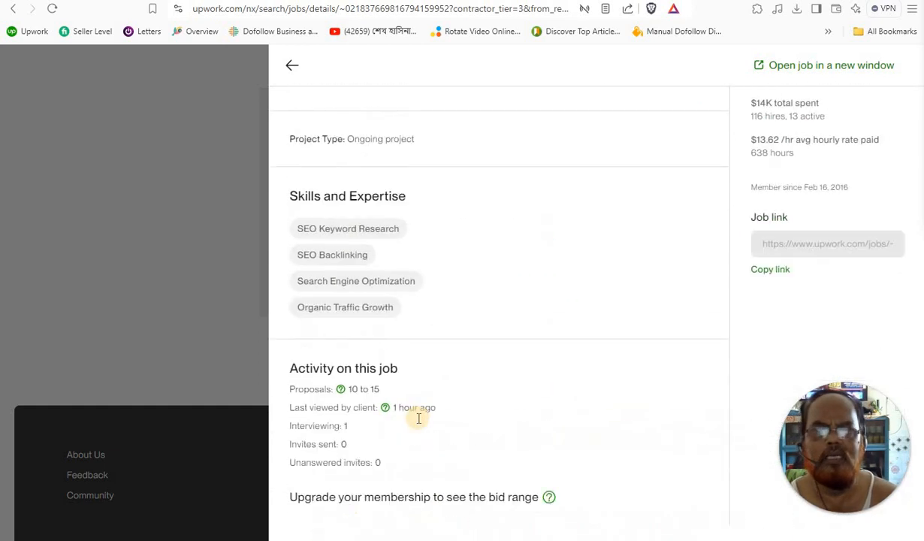
pyautogui.scroll(5, 419, 418)
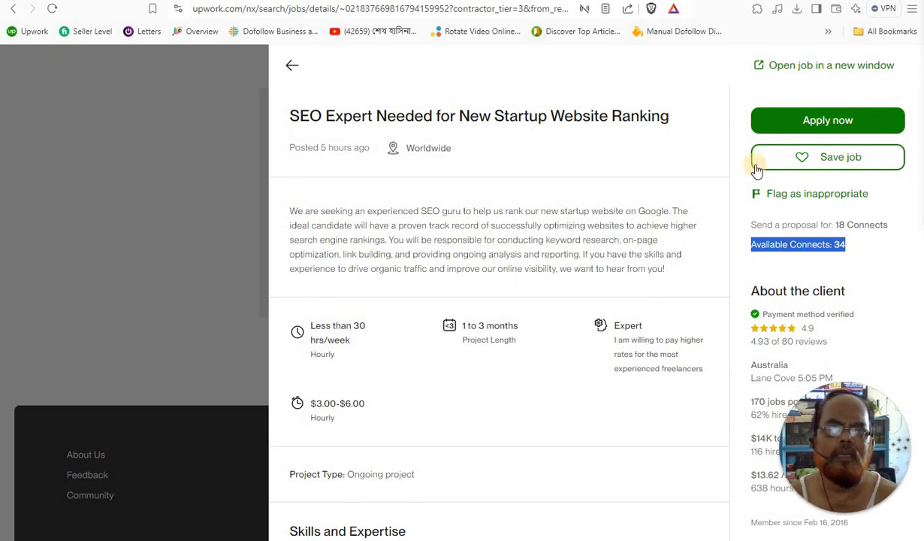
# Step: Start a proposal for this job and review its profile setting, job details and hourly bid rate
pyautogui.click(783, 118)
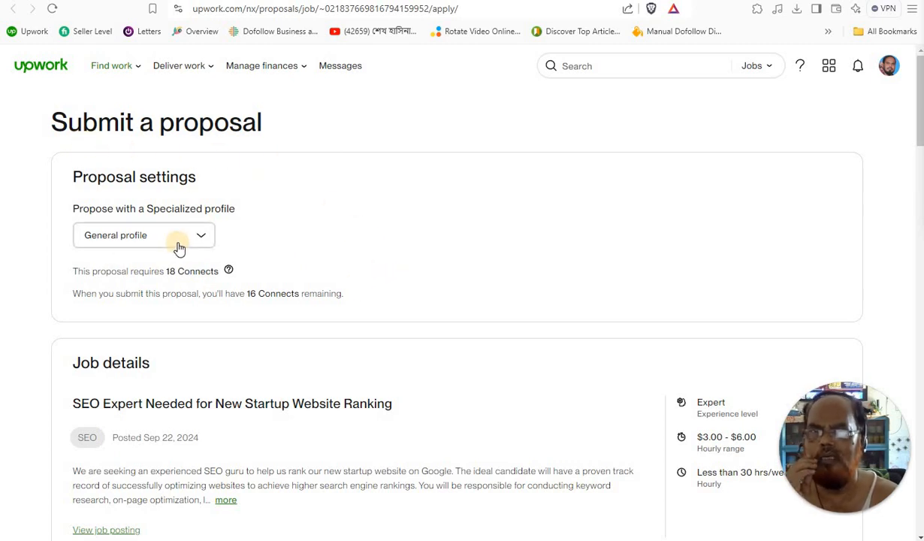
pyautogui.scroll(-1, 105, 334)
pyautogui.scroll(-3, 105, 335)
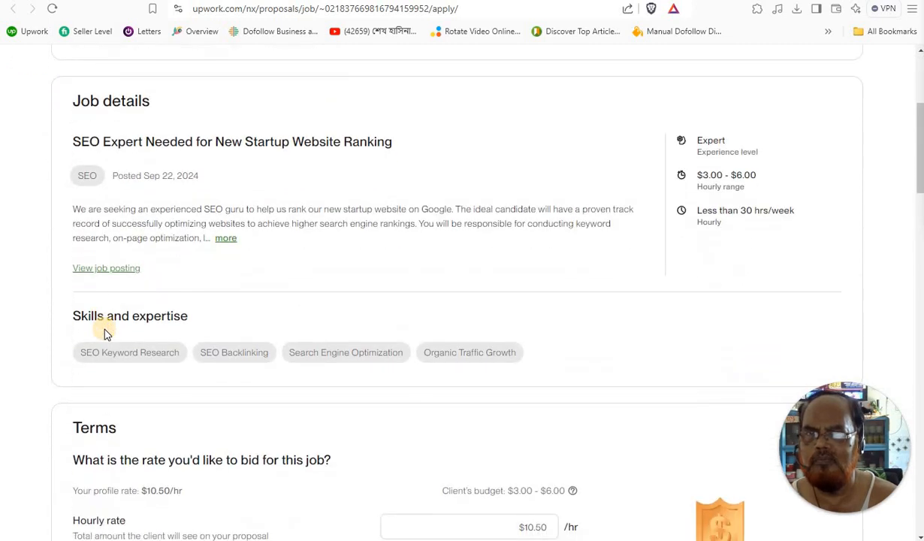
pyautogui.scroll(-3, 106, 334)
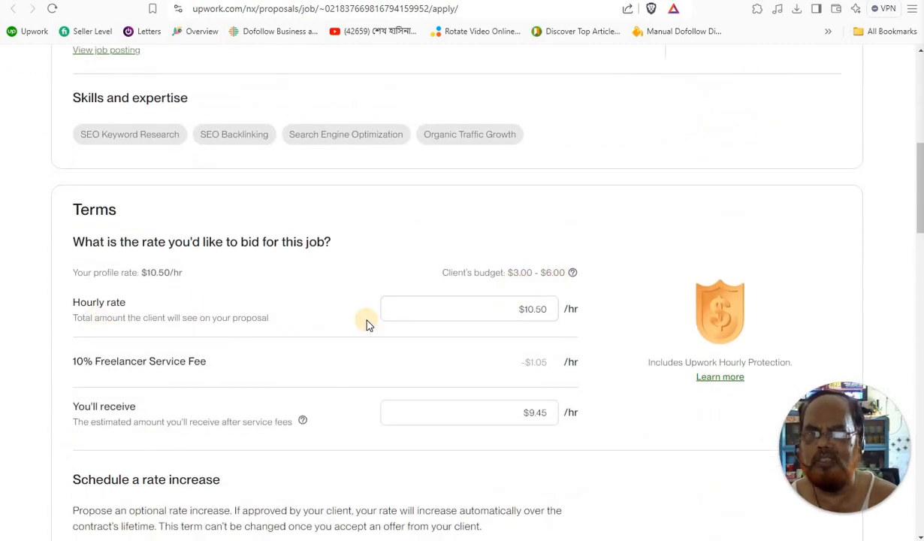
pyautogui.click(524, 310)
pyautogui.doubleClick(536, 309)
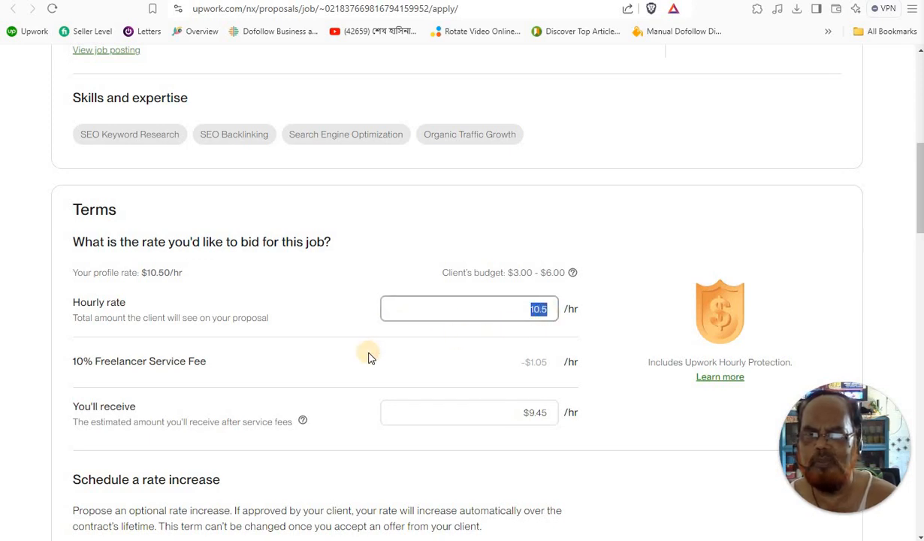
# Step: Set the frequency of the scheduled rate increase to Never
pyautogui.scroll(-2, 367, 352)
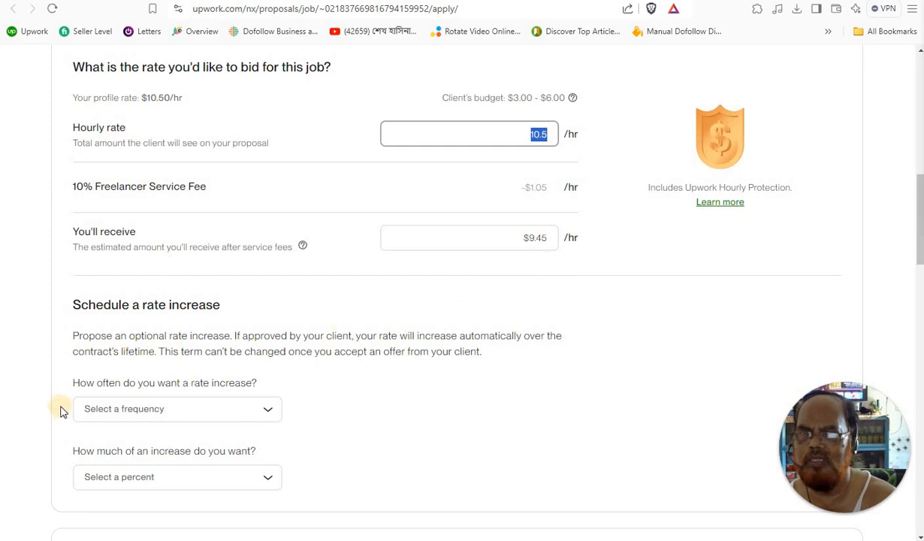
pyautogui.scroll(-2, 58, 415)
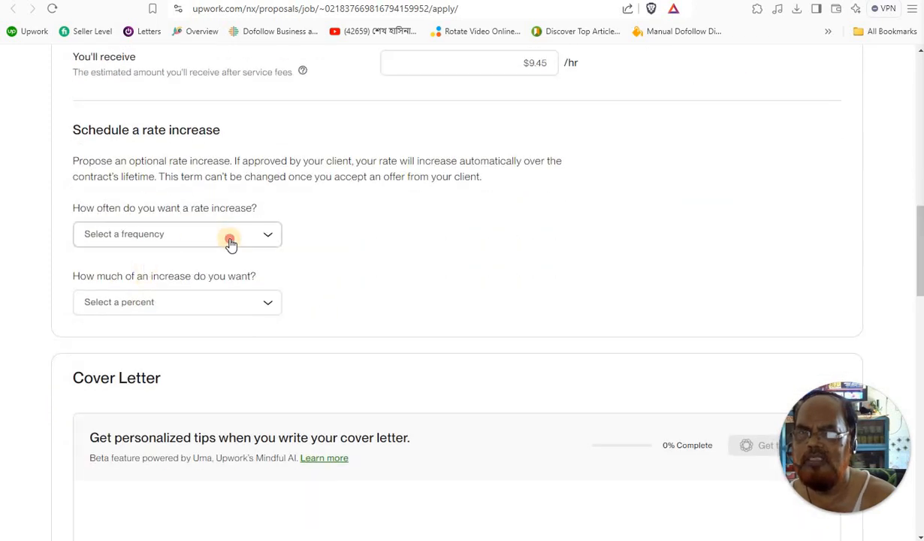
pyautogui.click(230, 241)
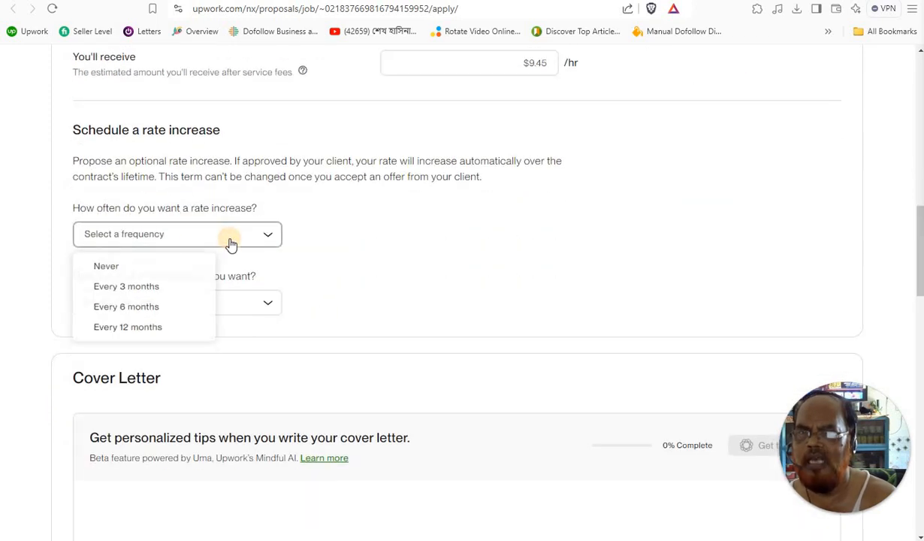
pyautogui.click(114, 269)
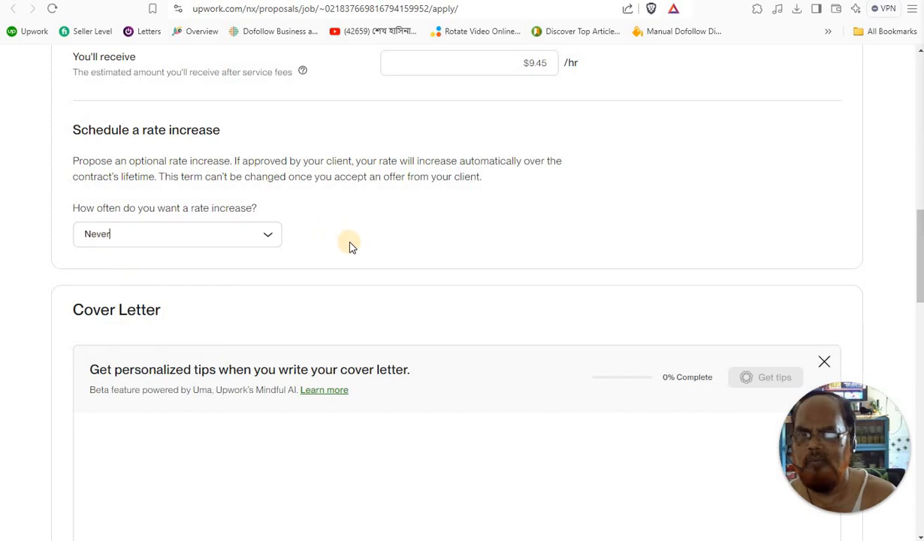
# Step: Begin the cover letter with the greeting "Dear Sir," and a new paragraph starting "I have gone through your job description"
pyautogui.scroll(-2, 300, 285)
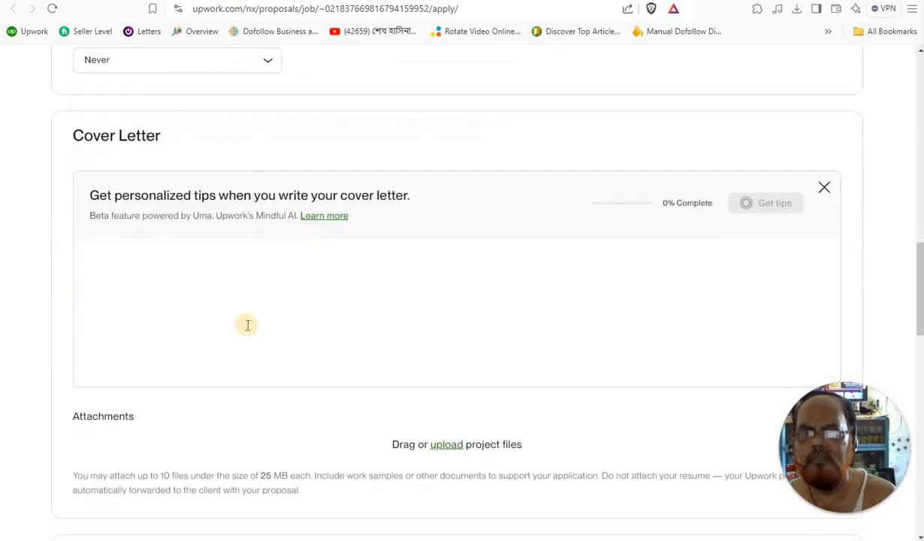
pyautogui.click(197, 259)
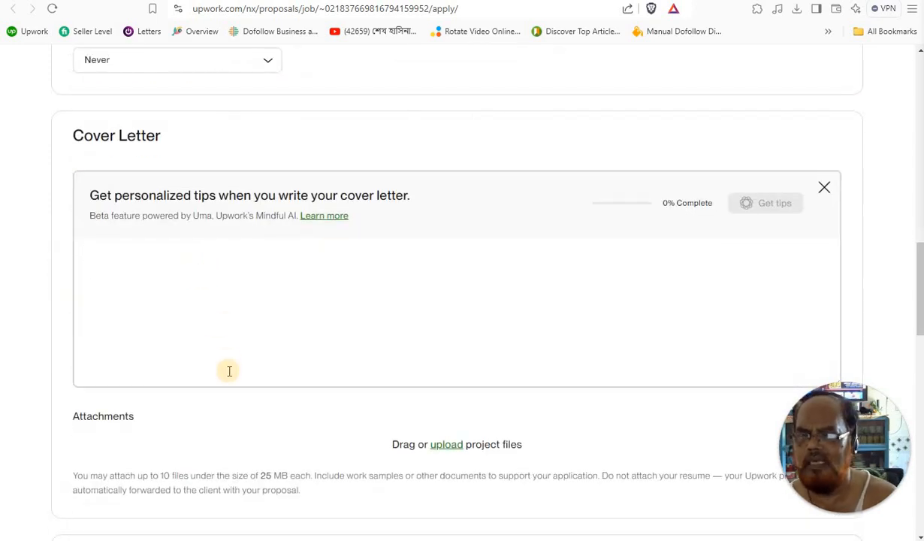
pyautogui.click(458, 445)
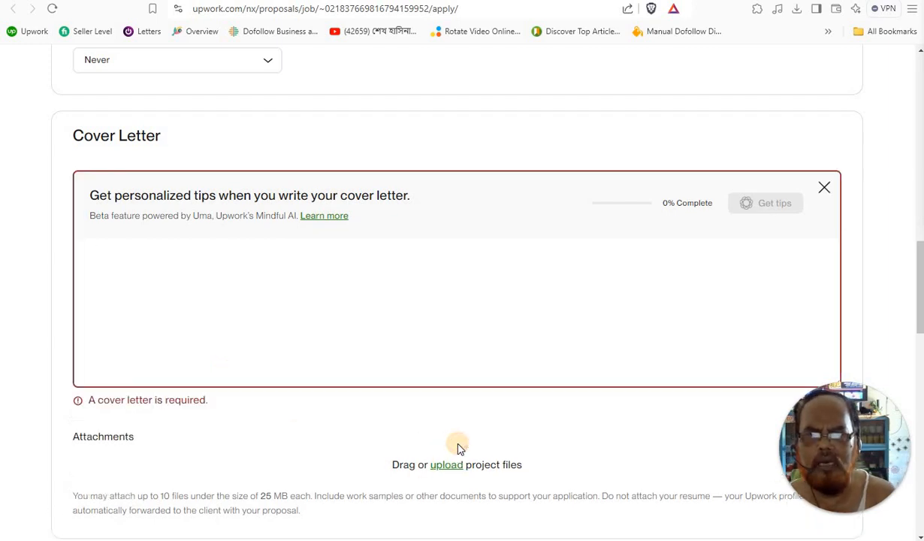
pyautogui.click(189, 255)
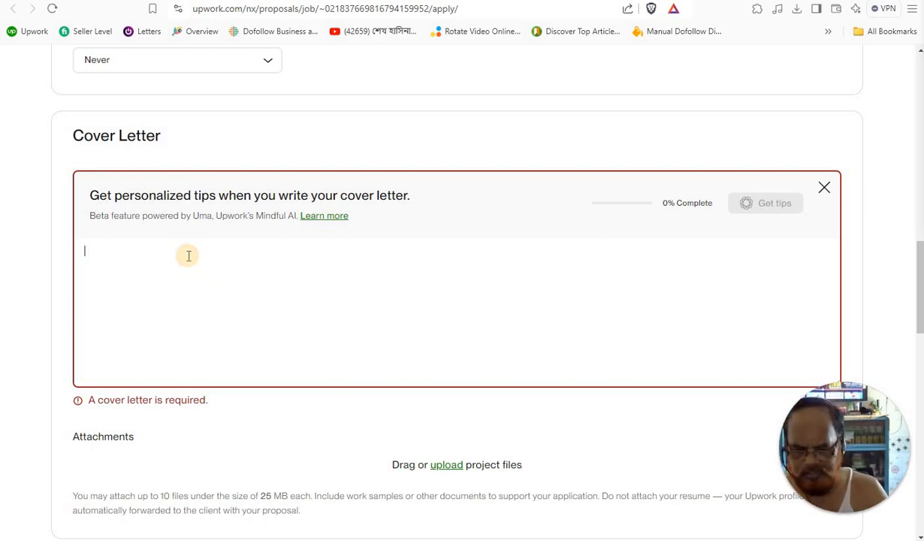
pyautogui.write('Dera')
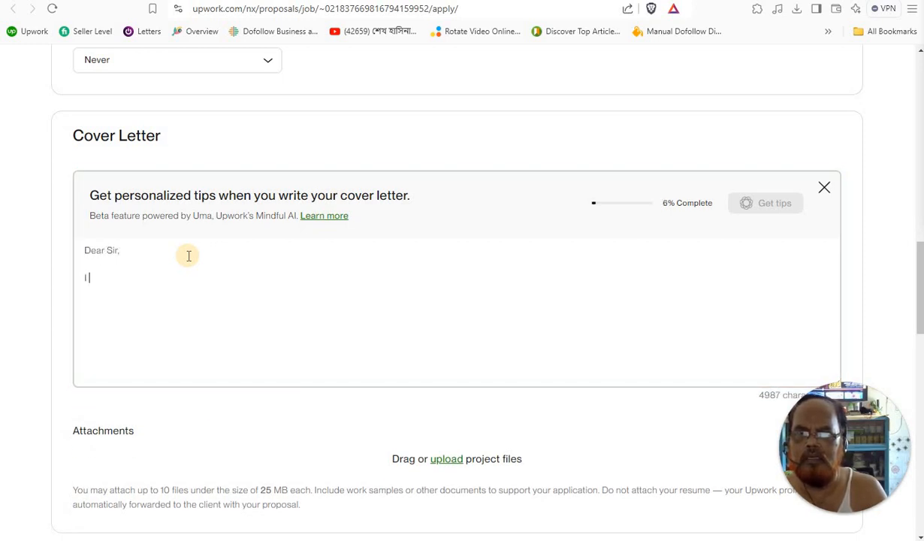
pyautogui.write(' have gone through youir')
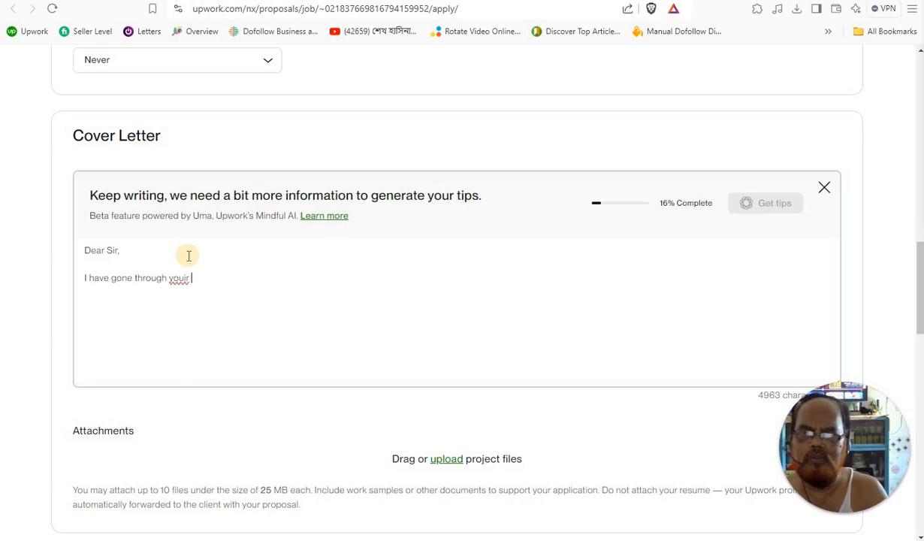
pyautogui.press('BackSpace')
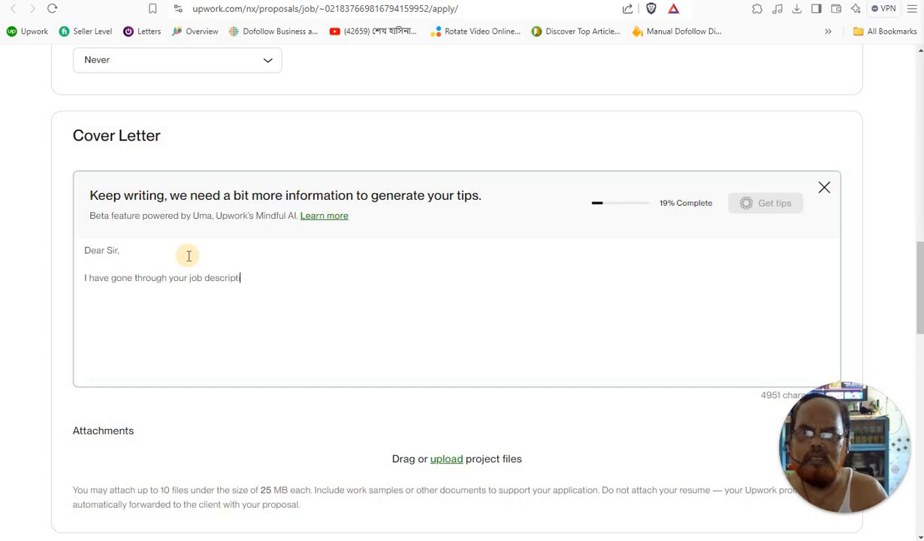
# Step: Continue the cover letter's opening sentence with "and I am very much interested to work with you on this project."
pyautogui.write('ion and I')
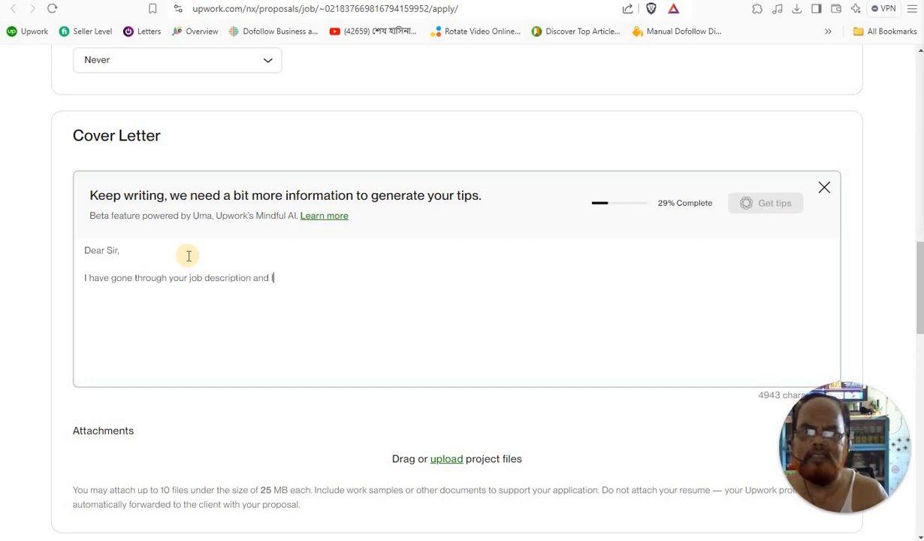
pyautogui.write(' am very ')
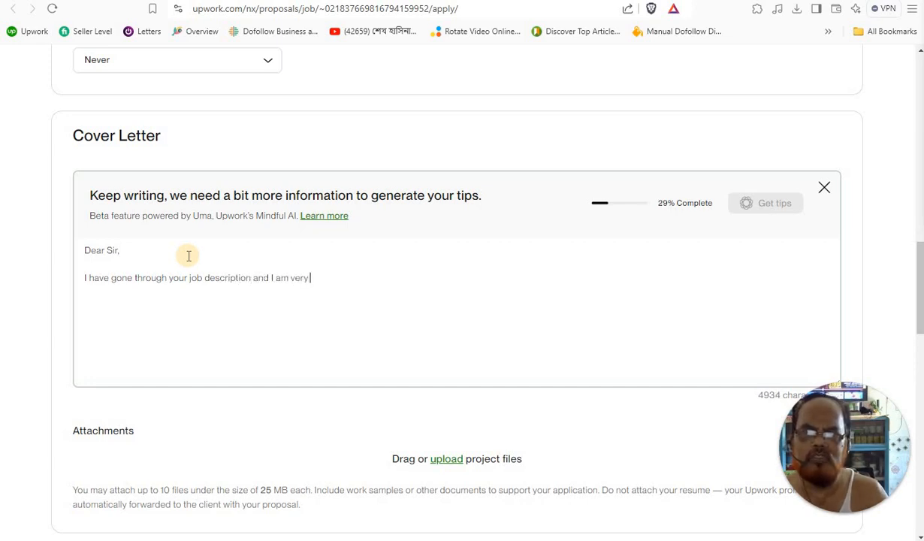
pyautogui.write('much int')
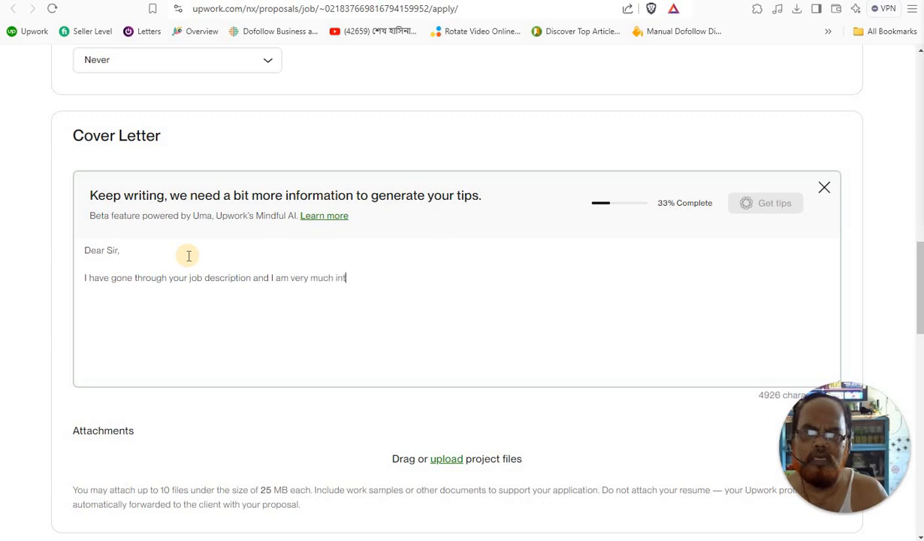
pyautogui.write('ereste')
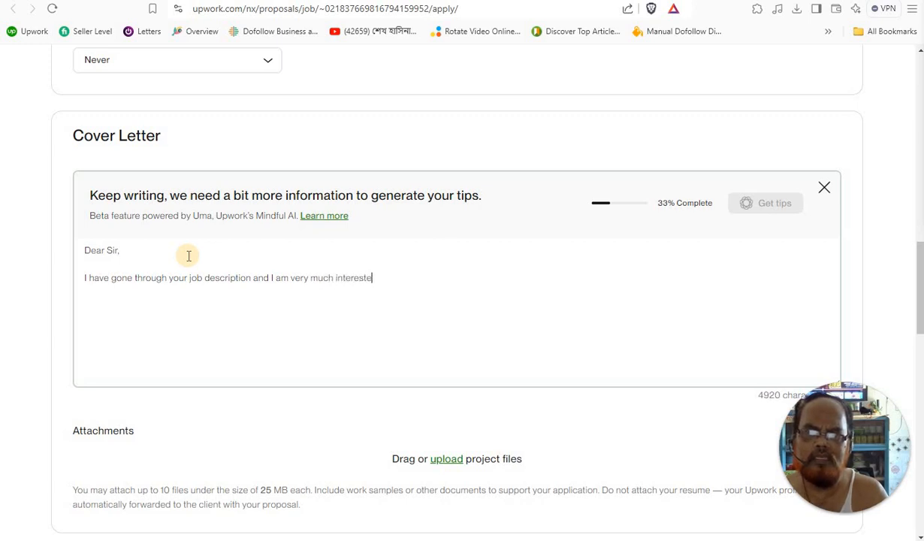
pyautogui.write('d to work wit')
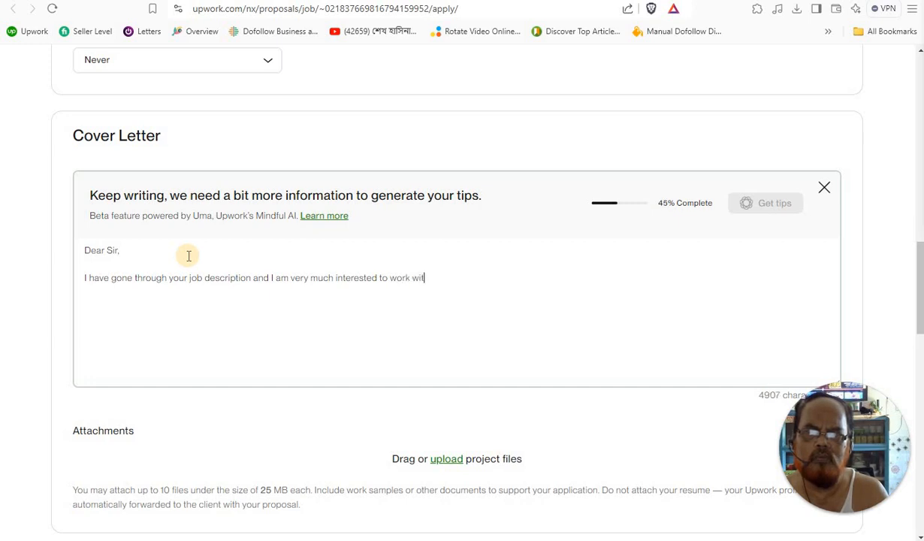
pyautogui.write('h yoiu a')
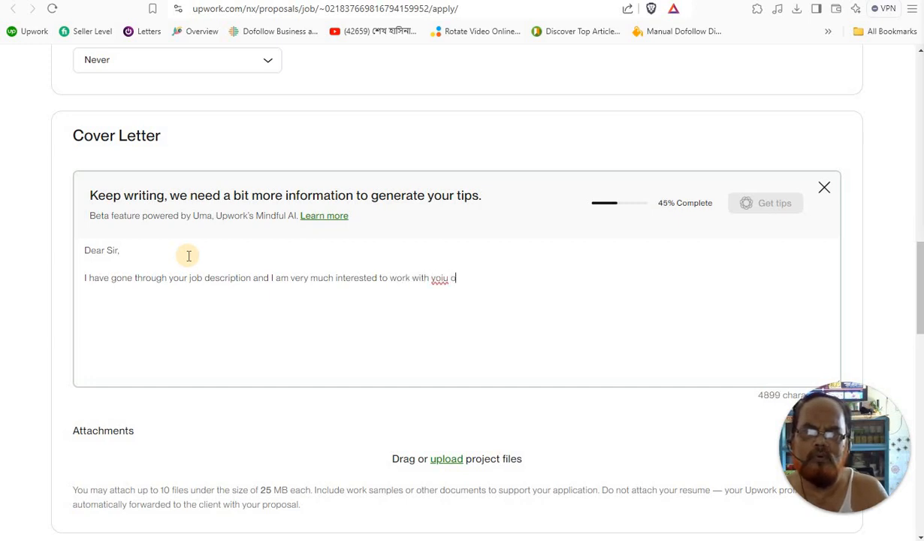
pyautogui.write('d')
pyautogui.press('BackSpace')
pyautogui.press('BackSpace')
pyautogui.press('BackSpace')
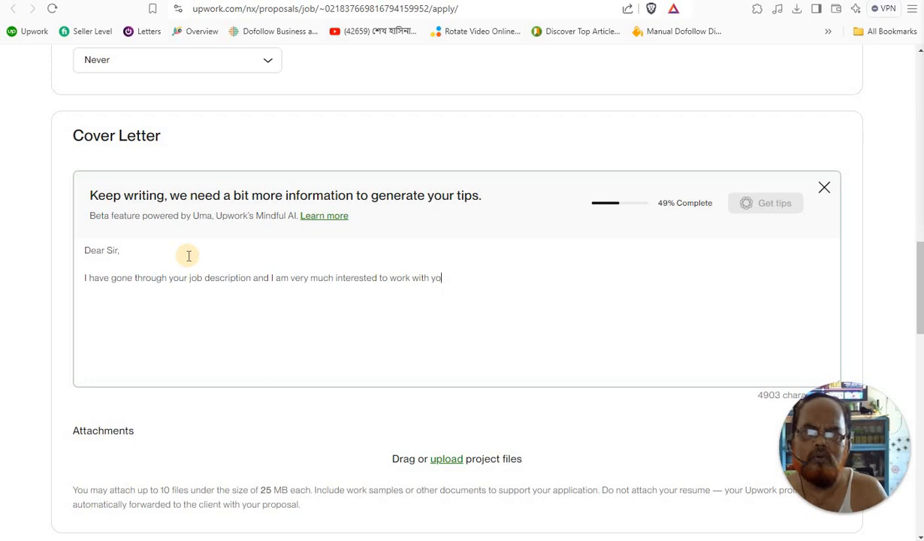
pyautogui.write('u on this')
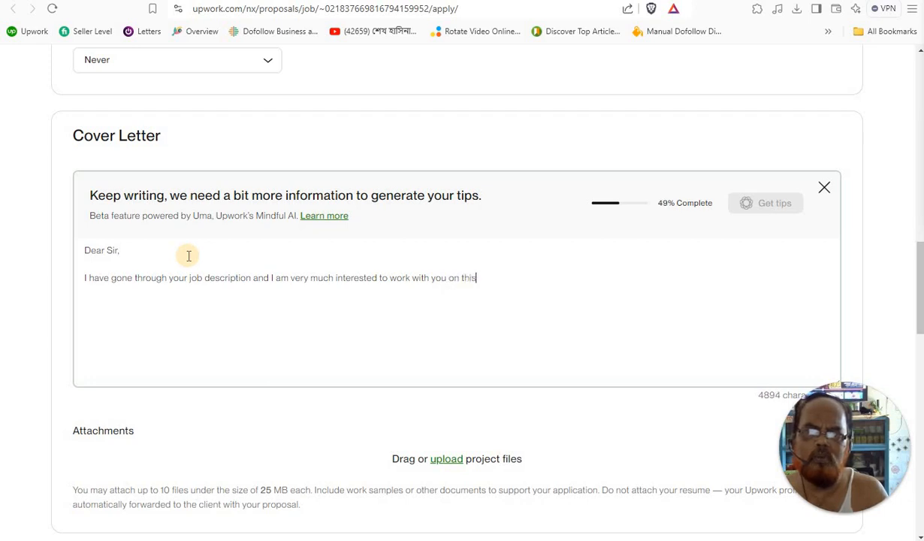
pyautogui.write(' projec')
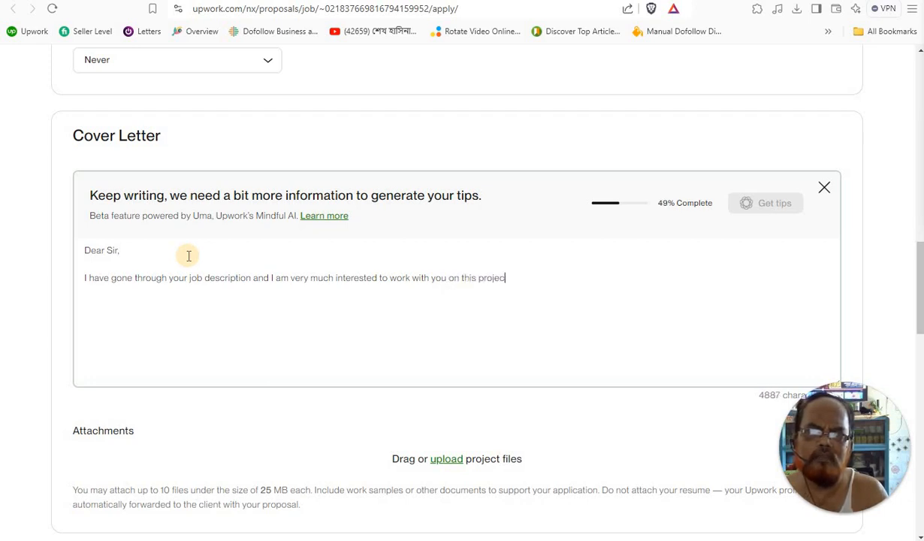
pyautogui.write('t. I ')
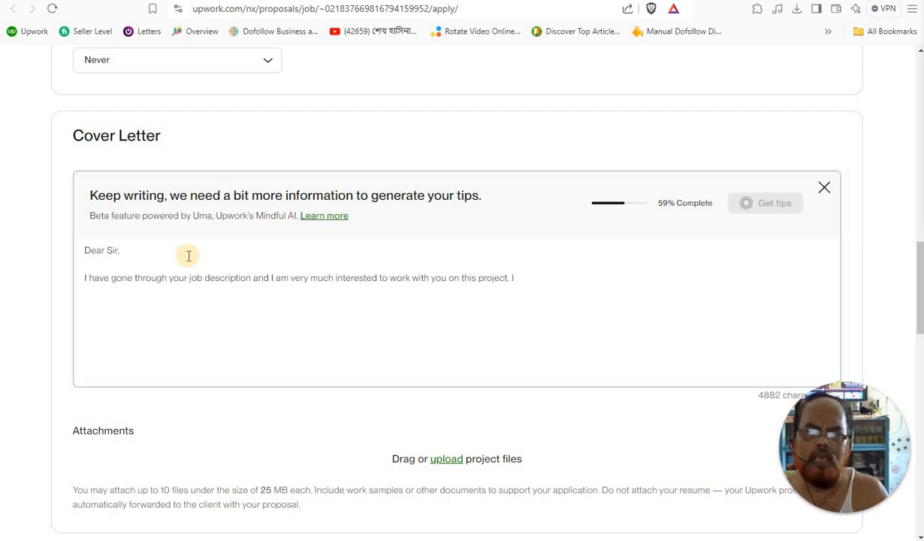
# Step: Continue the cover letter with the sentence "I am working online for more than a decade with honesty and reliability."
pyautogui.write('am worki')
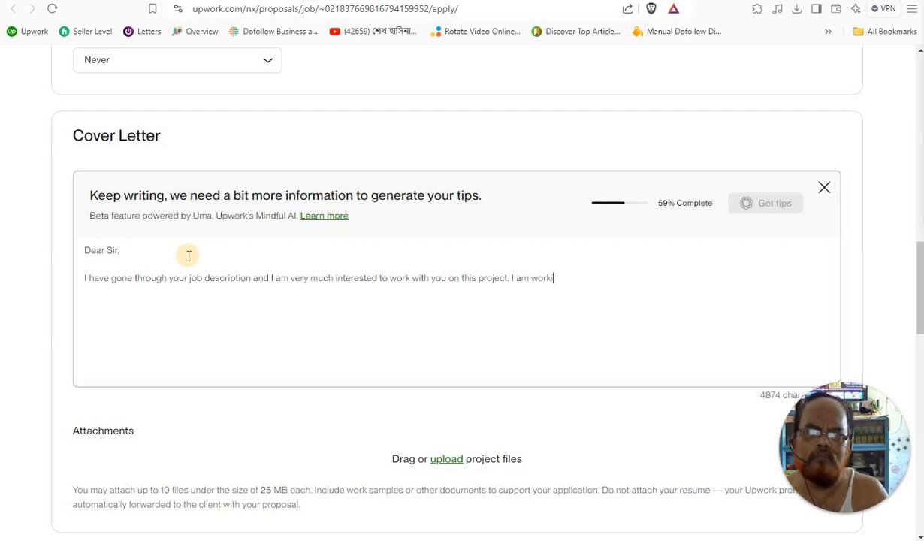
pyautogui.write('ng on')
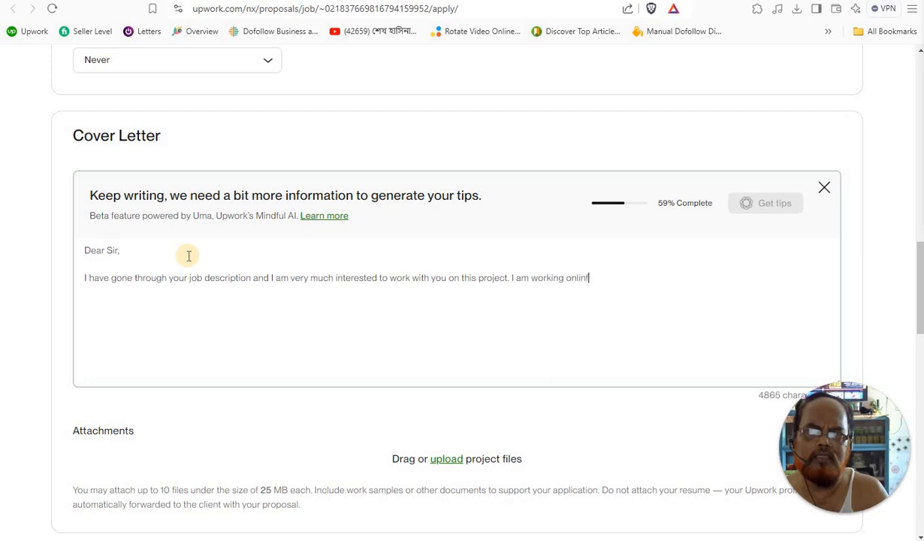
pyautogui.write('linfe')
pyautogui.press('BackSpace')
pyautogui.press('BackSpace')
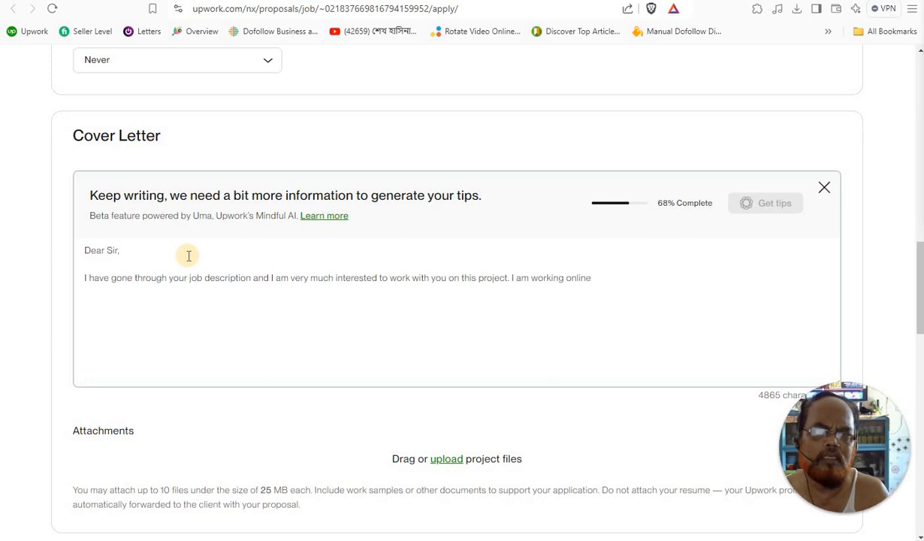
pyautogui.write('e for more')
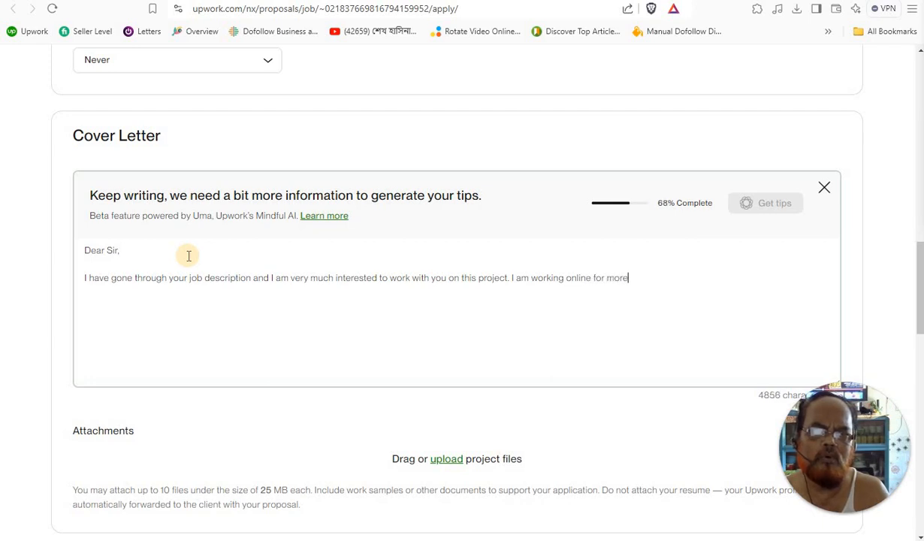
pyautogui.write(' than a de')
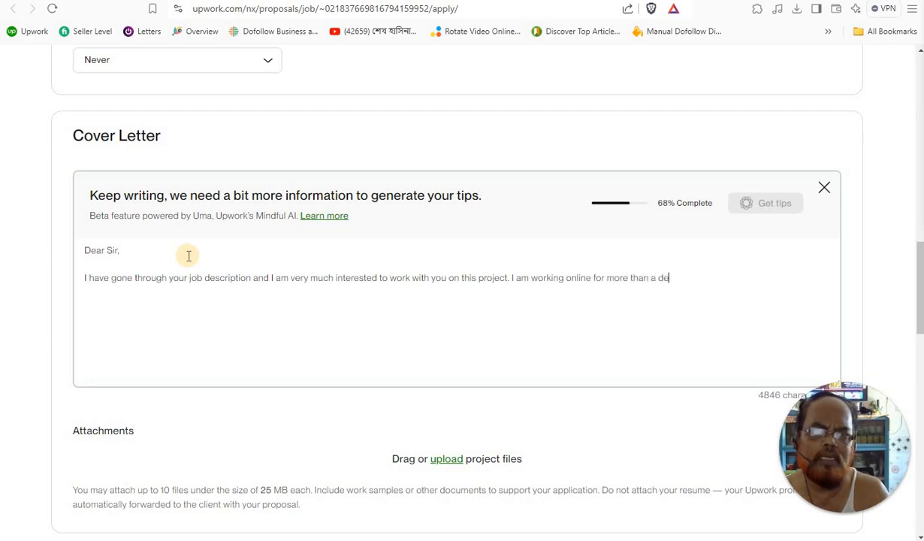
pyautogui.write('cade ')
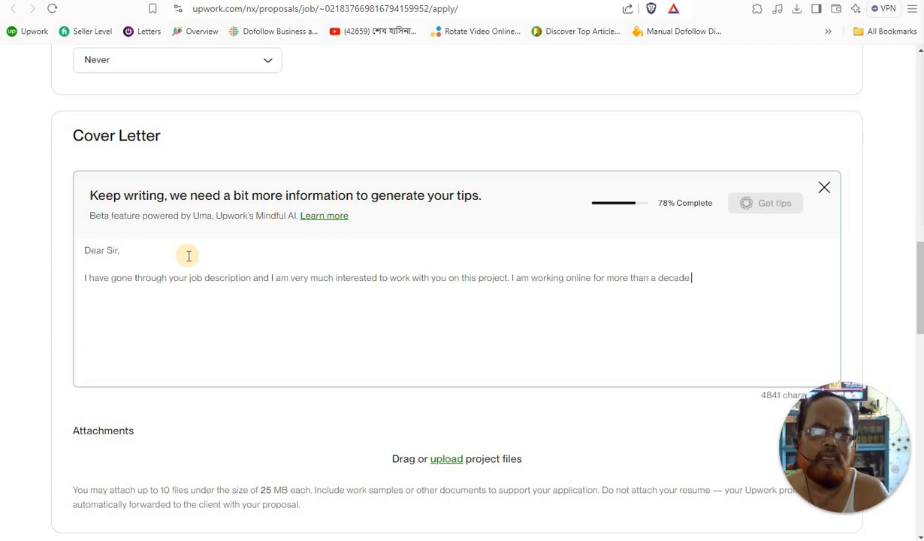
pyautogui.write('with ho')
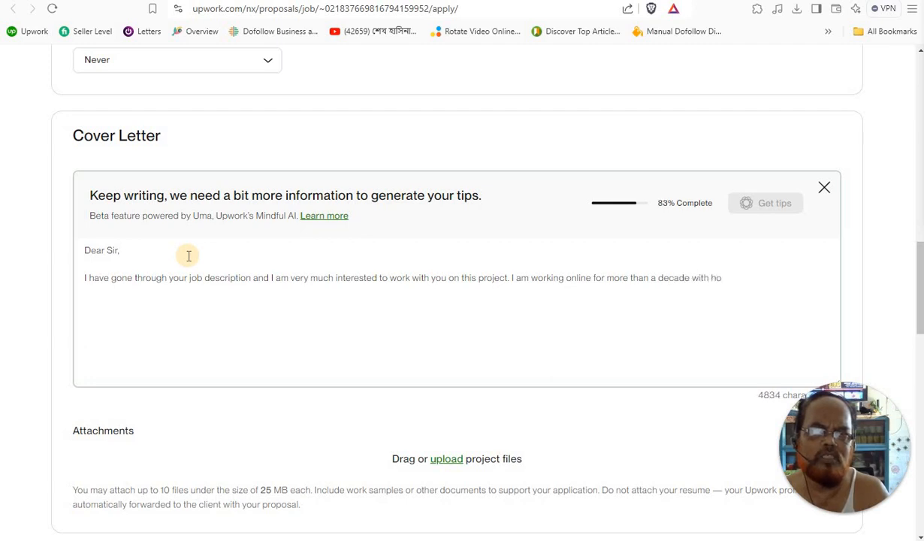
pyautogui.write('nesty and')
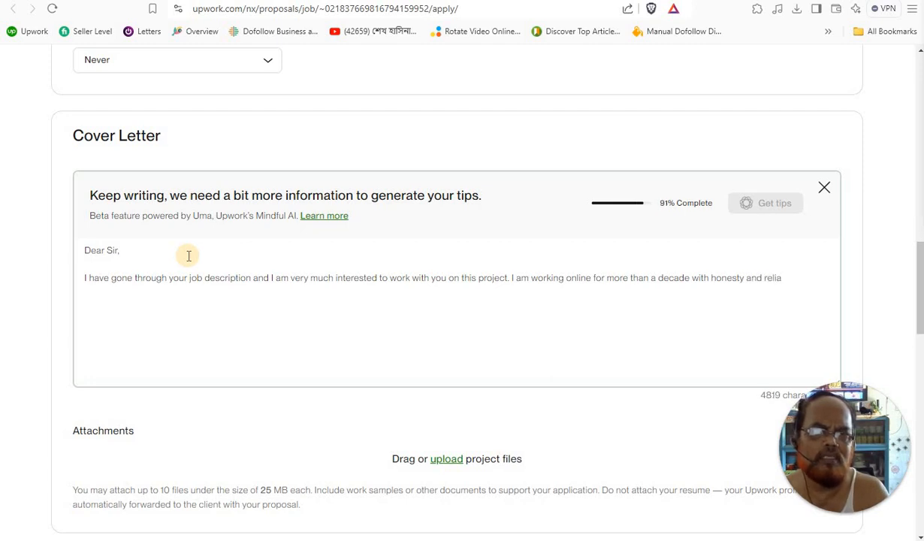
pyautogui.write(' reliability. I')
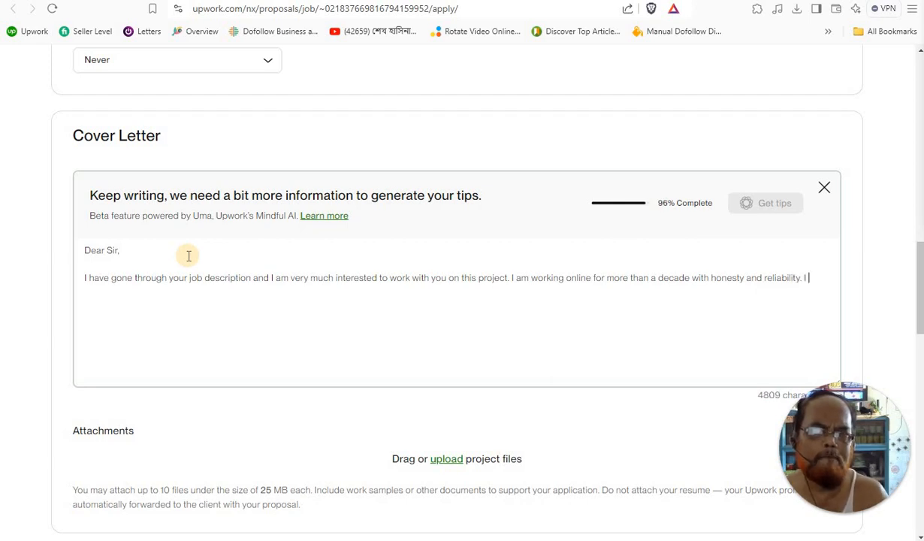
# Step: Add the cover letter sentence "I have experiences how to rank high in the Google.com algorithms."
pyautogui.write('h')
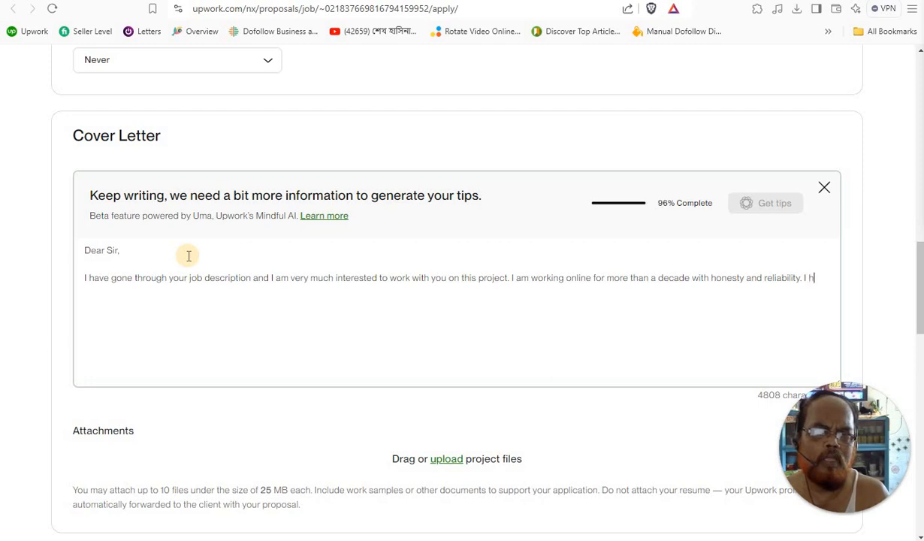
pyautogui.write('ave exp')
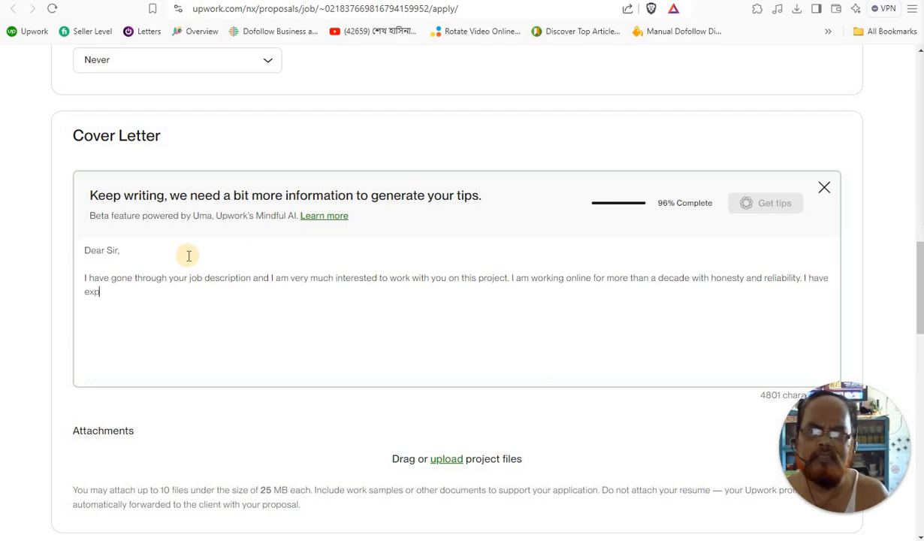
pyautogui.write('erienc')
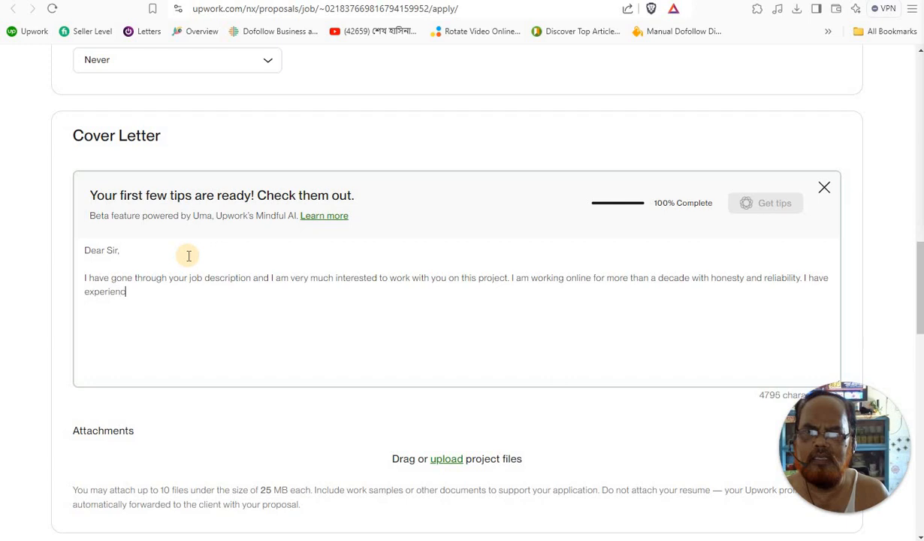
pyautogui.write('es')
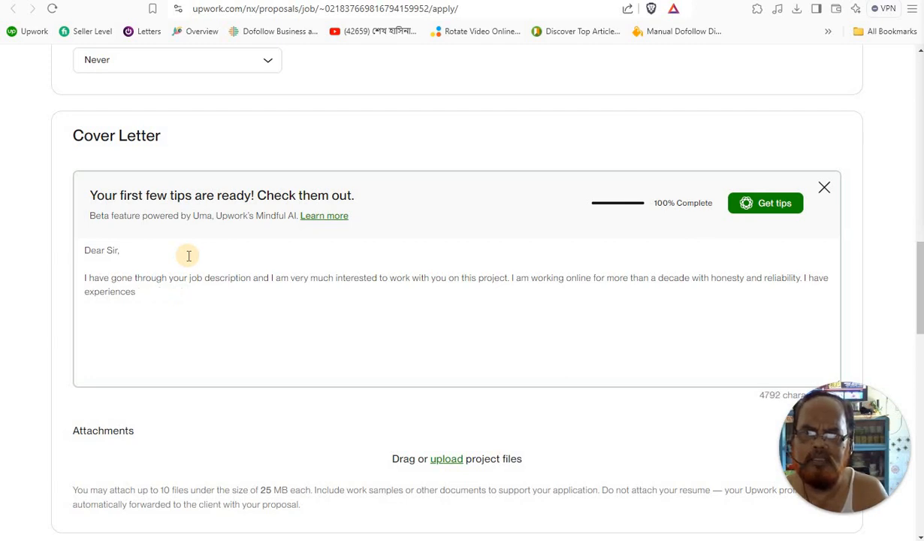
pyautogui.write('how')
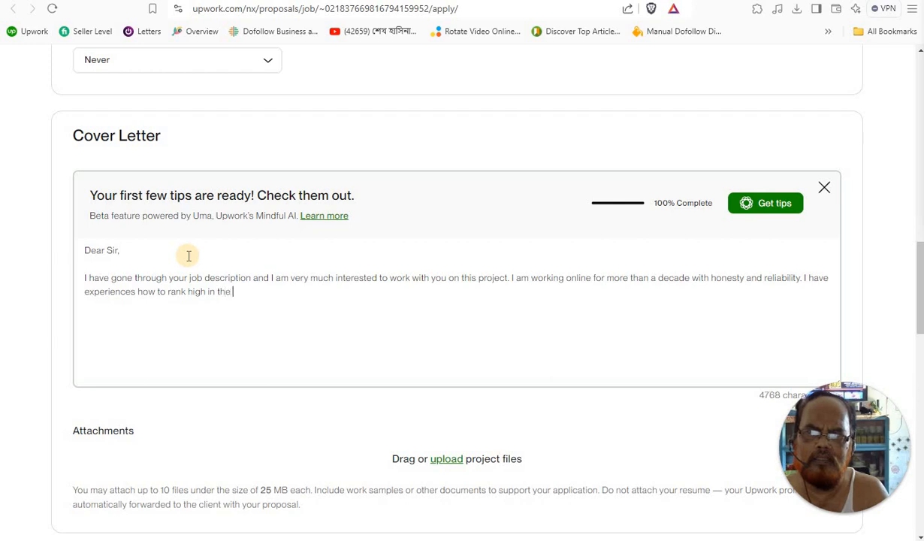
pyautogui.write('to rank high in the Google.com algori')
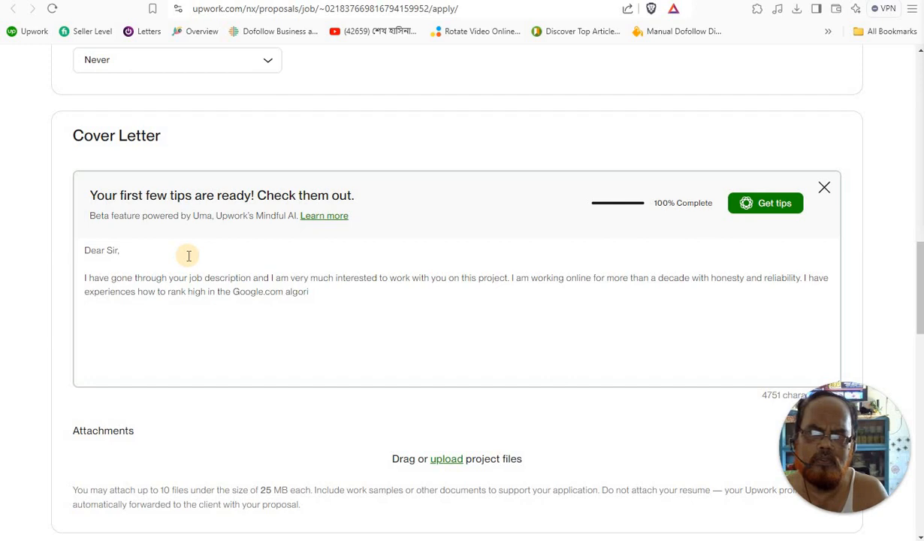
pyautogui.write('thms')
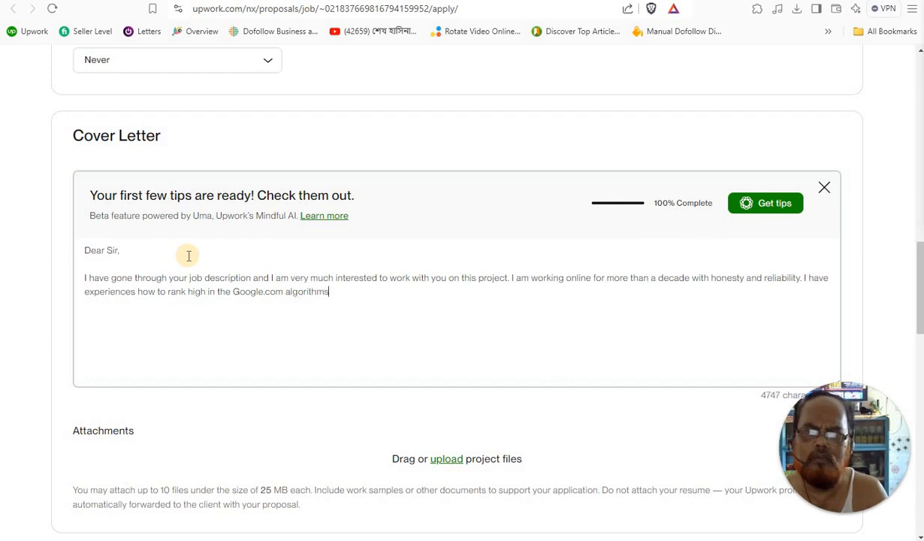
pyautogui.write('.')
# Step: Close the cover letter in a new paragraph with "Thanks for understanding.", "Yours faithfully." and the freelancer's full name on separate lines
pyautogui.press('Return')
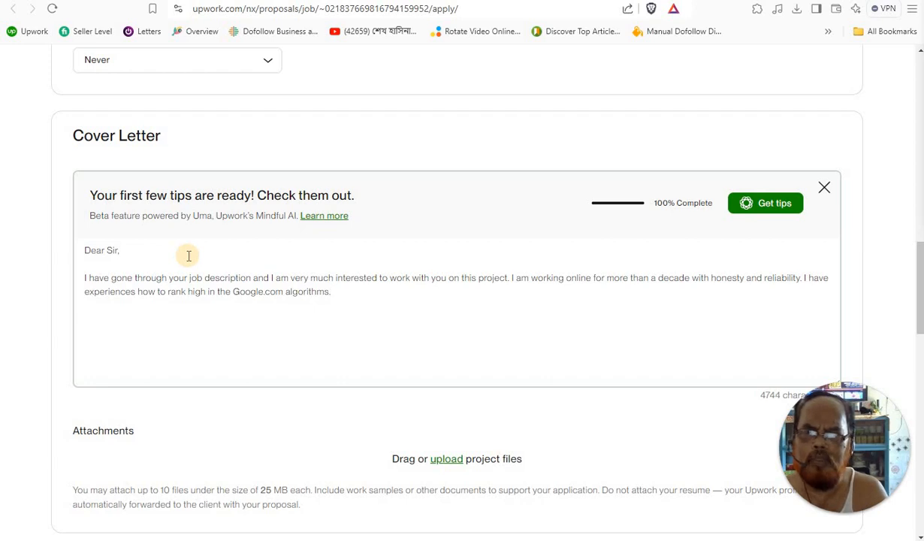
pyautogui.write('Thanks for understanding')
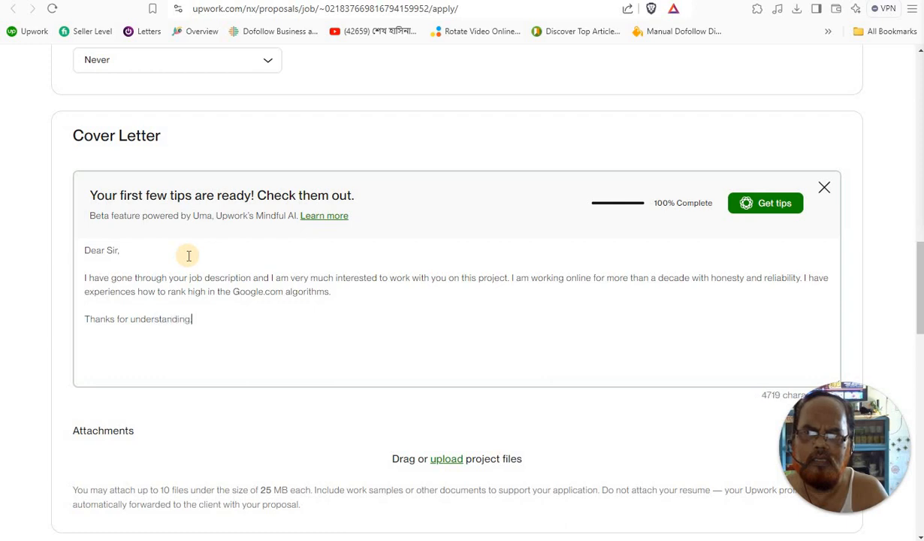
pyautogui.press('Return')
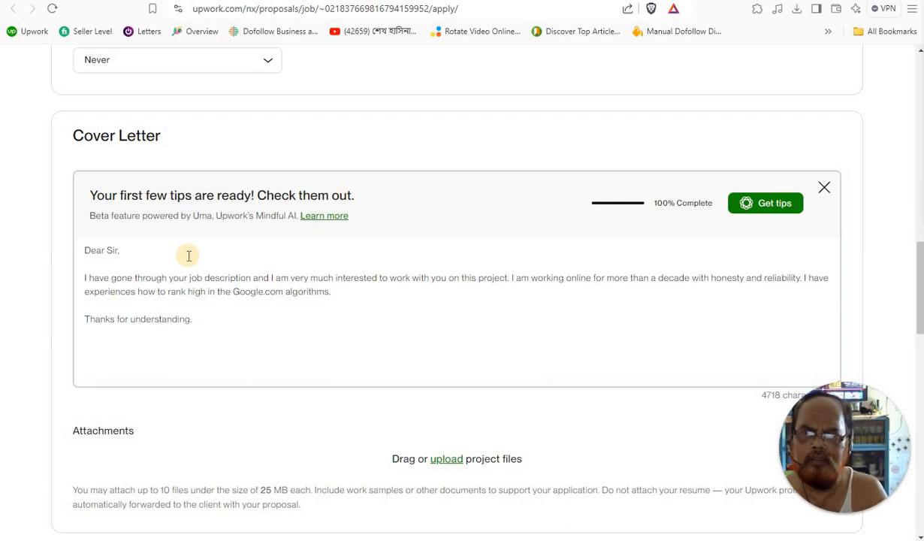
pyautogui.write('yo')
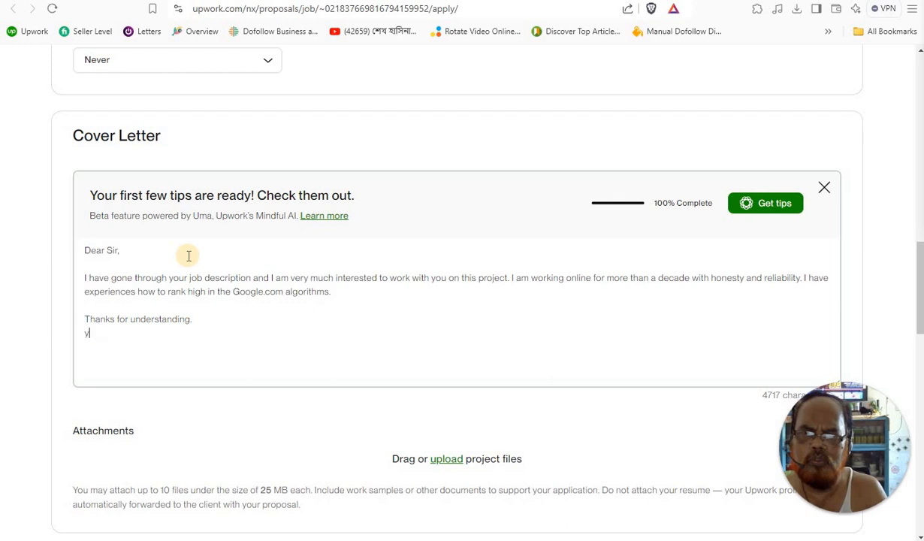
pyautogui.write('urs')
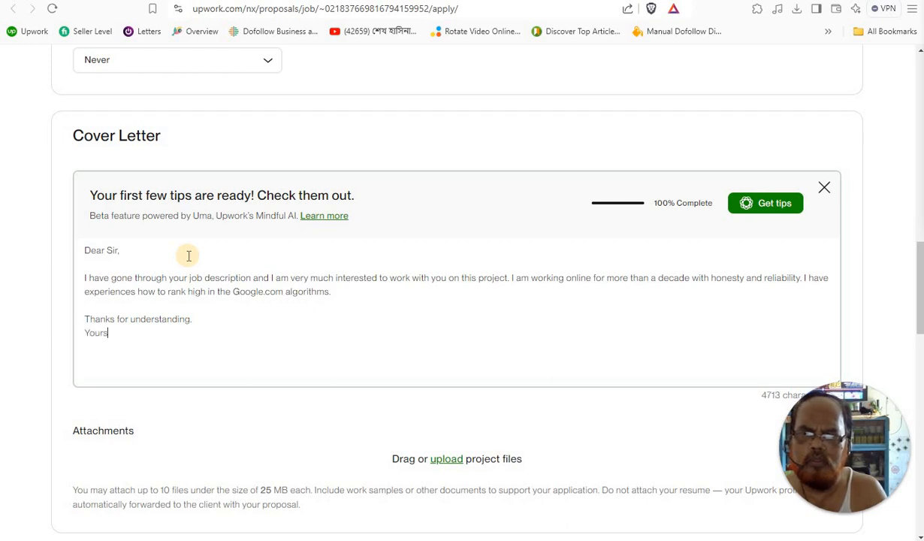
pyautogui.write(' faithfully.')
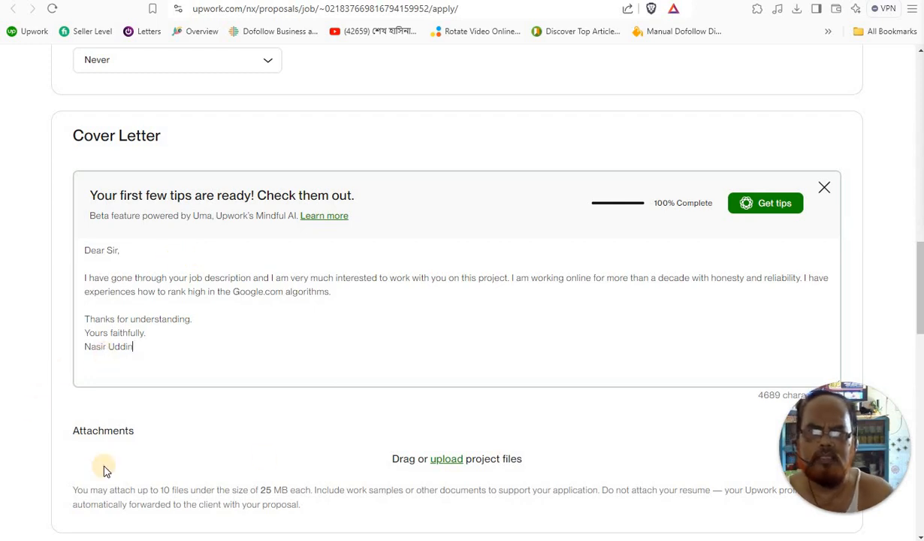
# Step: Attach the files "Top 5% freelancer" and "SPEEDTEST RESULT" from the SEO support folder to the proposal
pyautogui.click(440, 460)
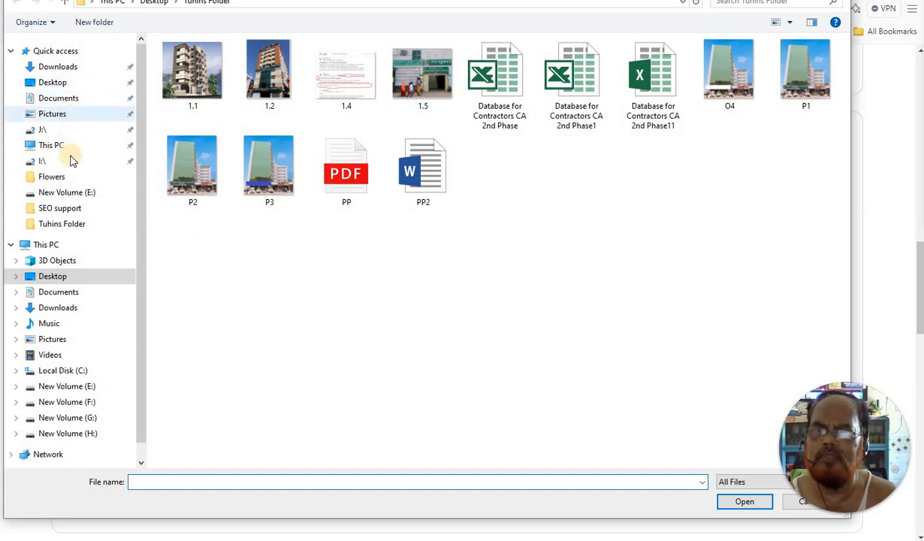
pyautogui.click(70, 211)
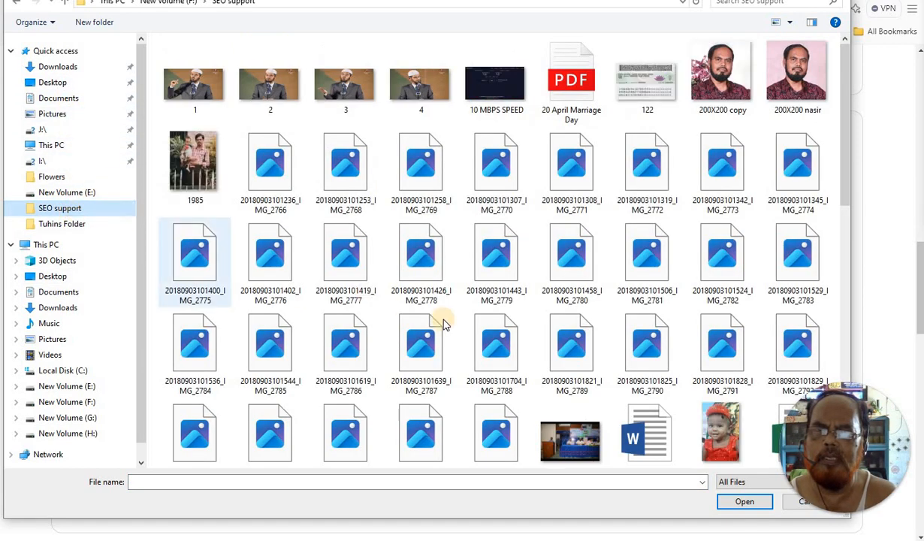
pyautogui.scroll(-10, 565, 362)
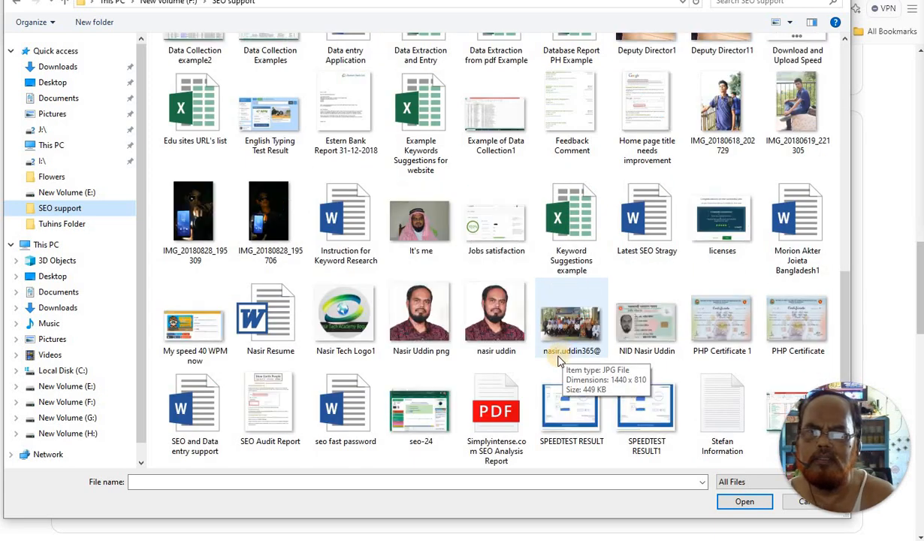
pyautogui.scroll(-2, 562, 364)
pyautogui.click(541, 295)
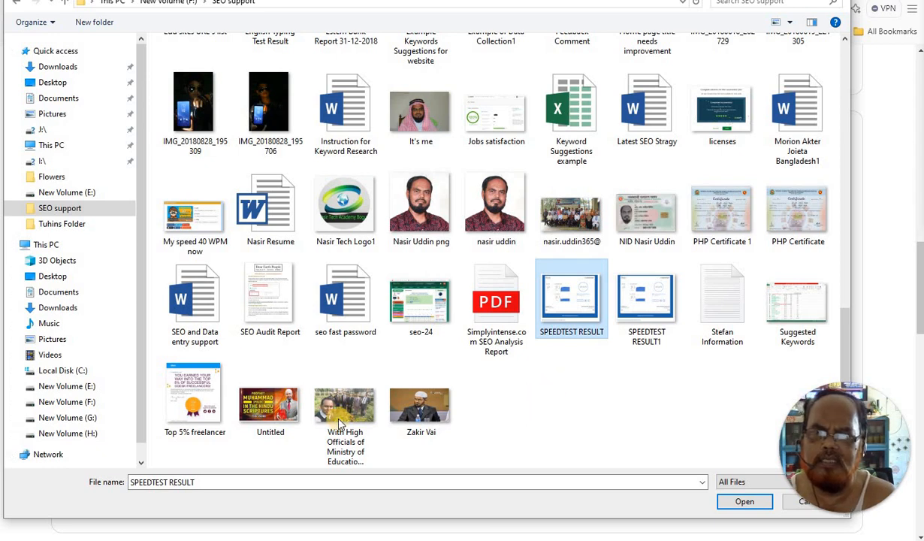
pyautogui.keyDown('ctrl'); pyautogui.click(201, 415); pyautogui.keyUp('ctrl')
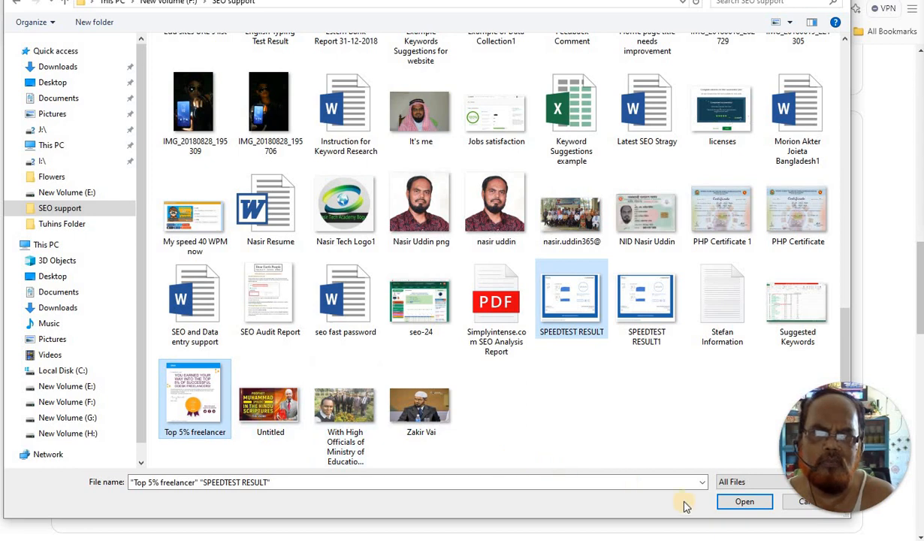
pyautogui.click(725, 501)
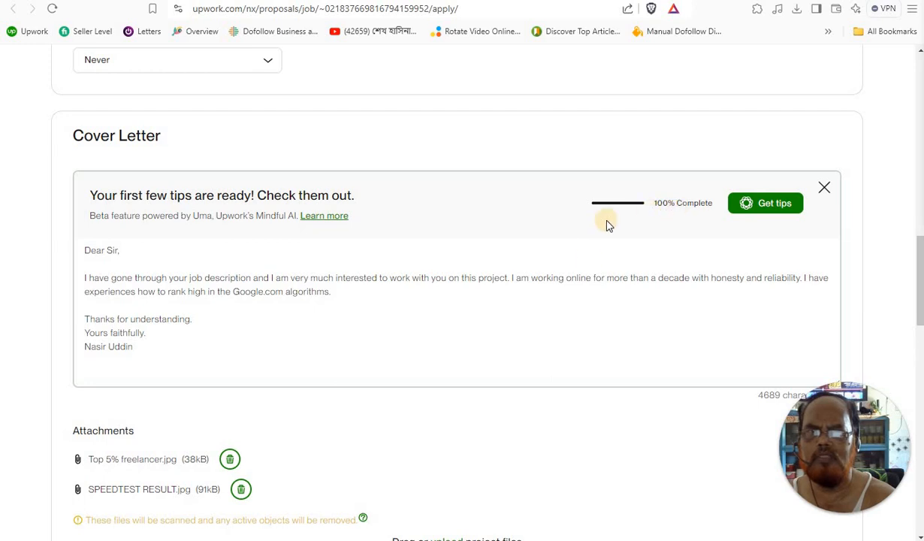
# Step: Select the completed Upwork jobs "Entering Licenses Part Two" and "Need freelancers to move data from PDF into spreadsheet" as profile highlights
pyautogui.scroll(-3, 412, 362)
pyautogui.scroll(-2, 412, 368)
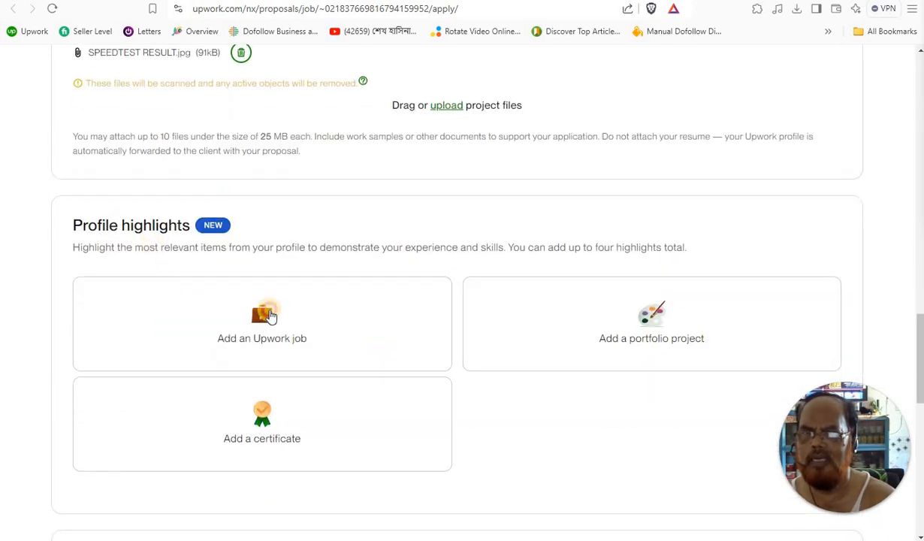
pyautogui.click(218, 336)
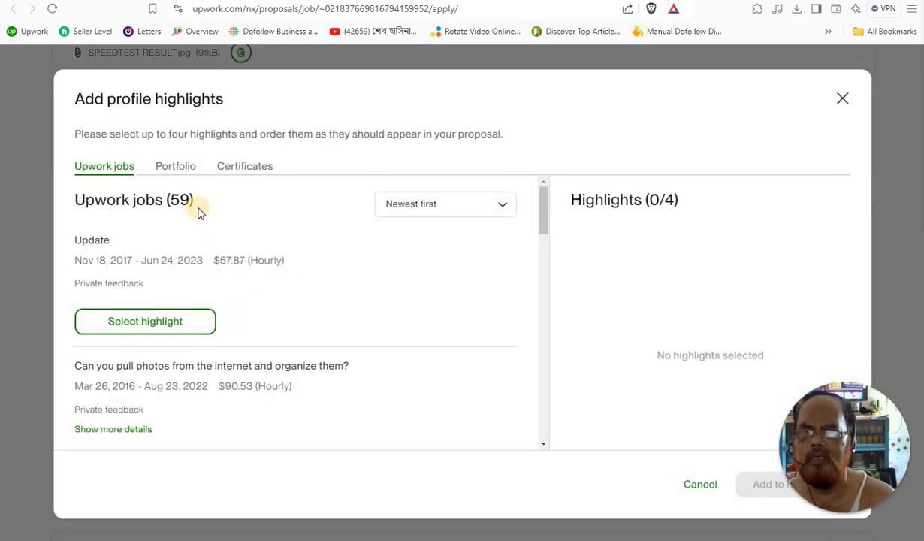
pyautogui.scroll(-10, 316, 329)
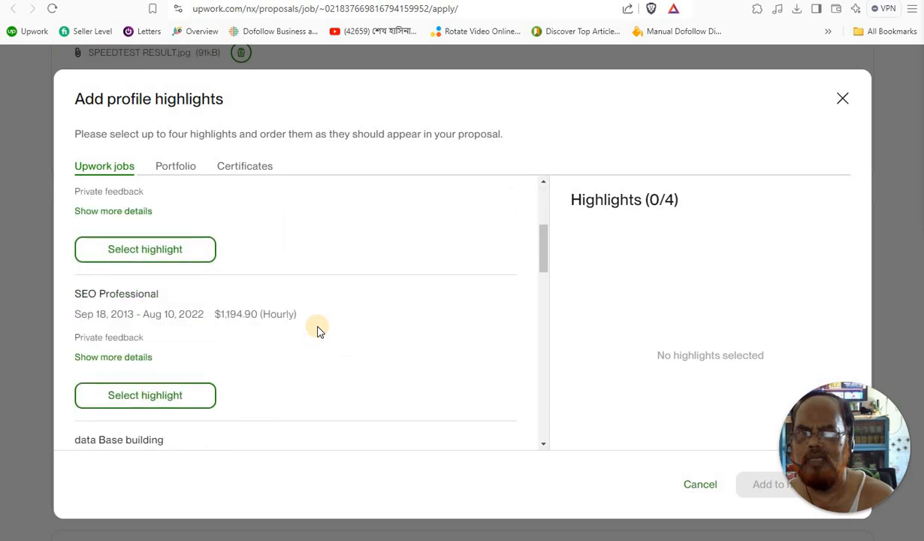
pyautogui.scroll(-5, 318, 331)
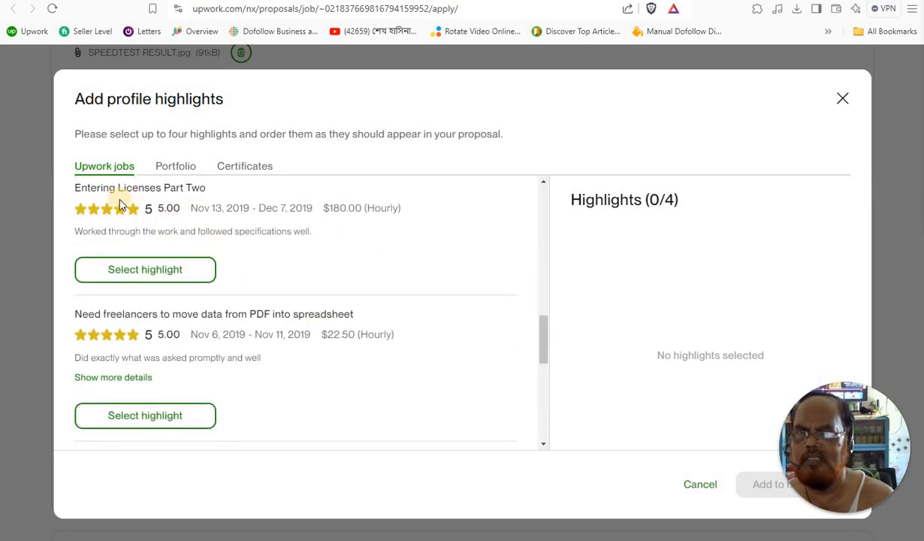
pyautogui.click(133, 272)
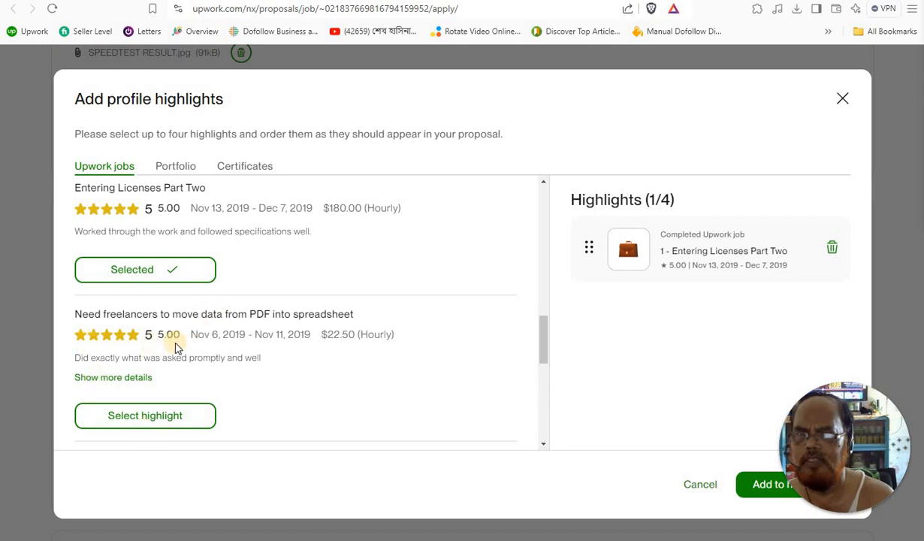
pyautogui.click(170, 425)
# Step: Select "Web Content, SEO and Article Writer wanted for a website" and "SEO White Hat - Excel VBA Website", and add the highlights to the proposal
pyautogui.scroll(-5, 354, 398)
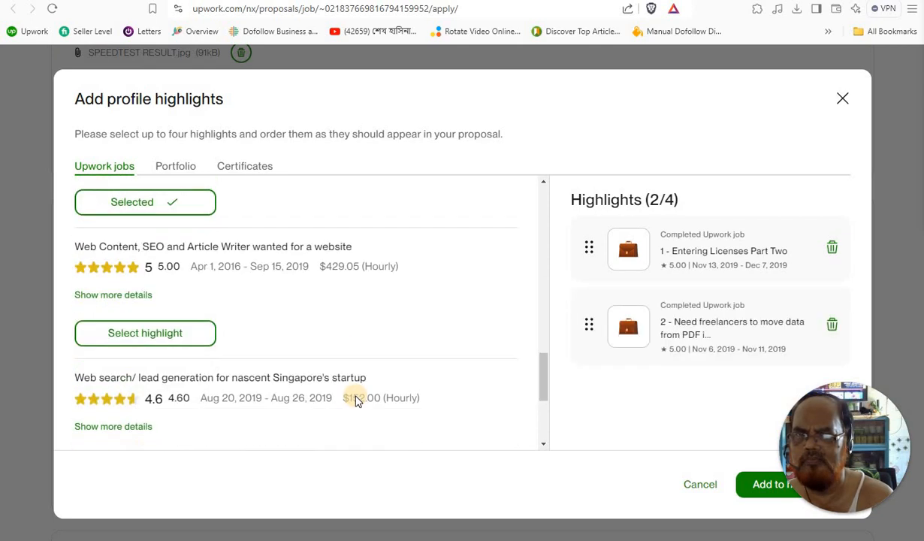
pyautogui.click(141, 332)
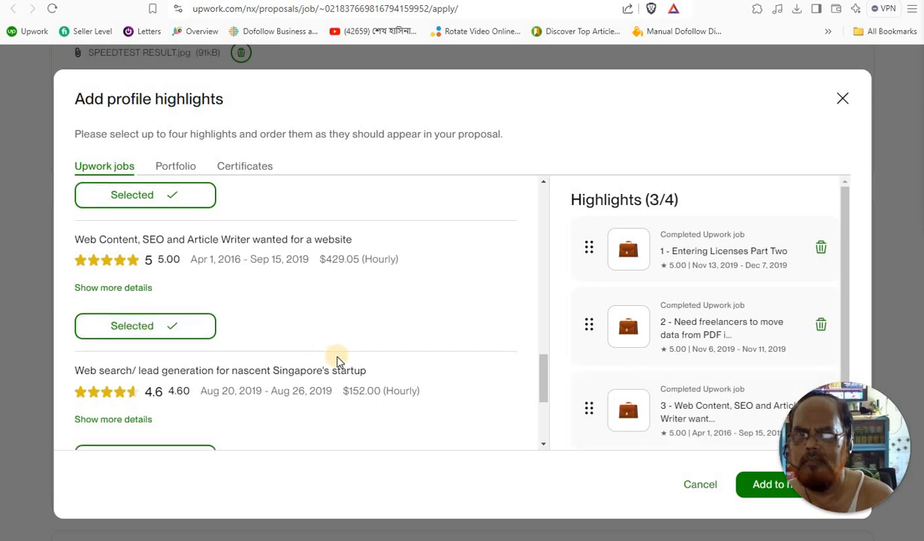
pyautogui.scroll(-4, 337, 354)
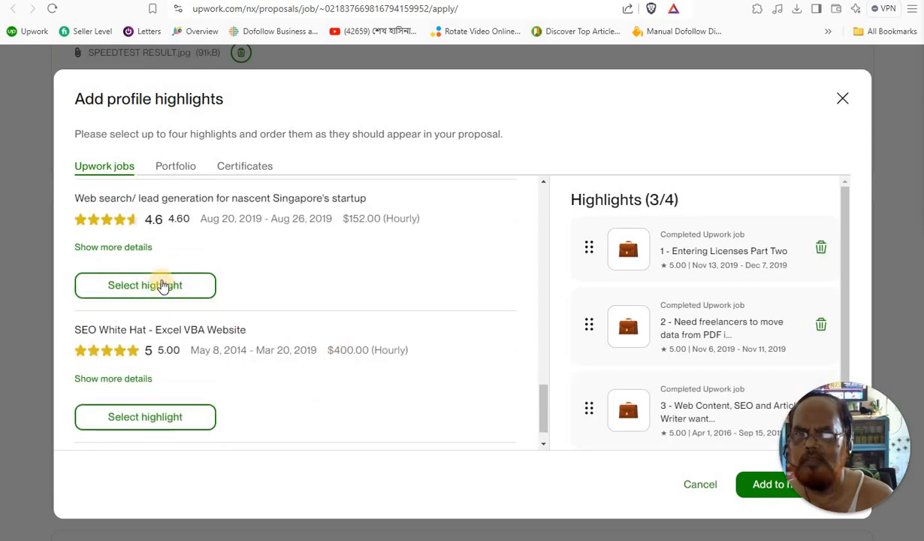
pyautogui.click(150, 417)
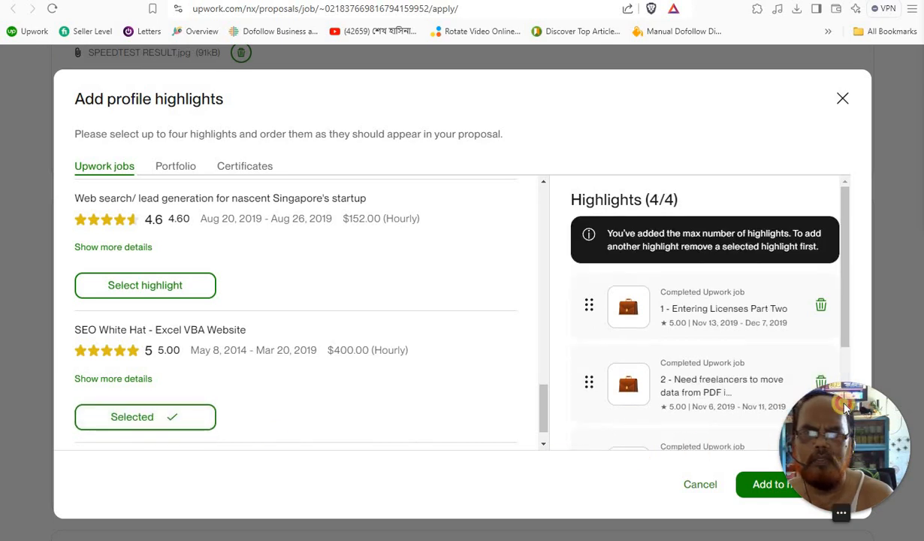
pyautogui.moveTo(847, 425); pyautogui.dragTo(807, 117)
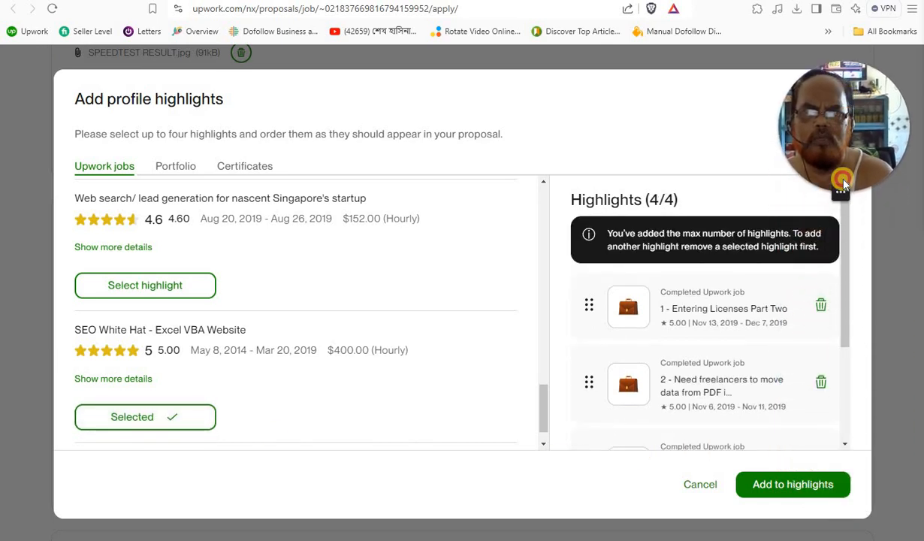
pyautogui.click(789, 487)
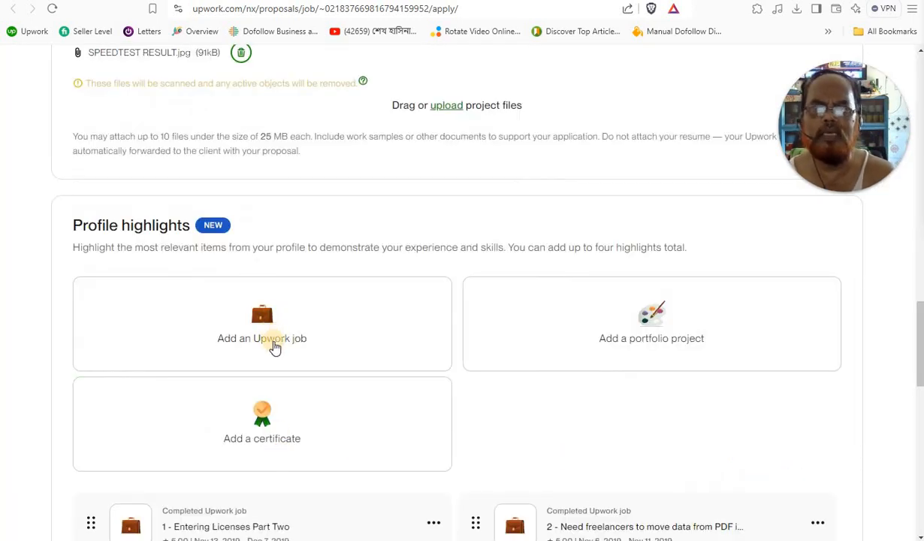
# Step: Review the whole proposal, including attachments, profile highlights, boost bids, sending options, hourly rate and required Connects
pyautogui.scroll(3, 280, 384)
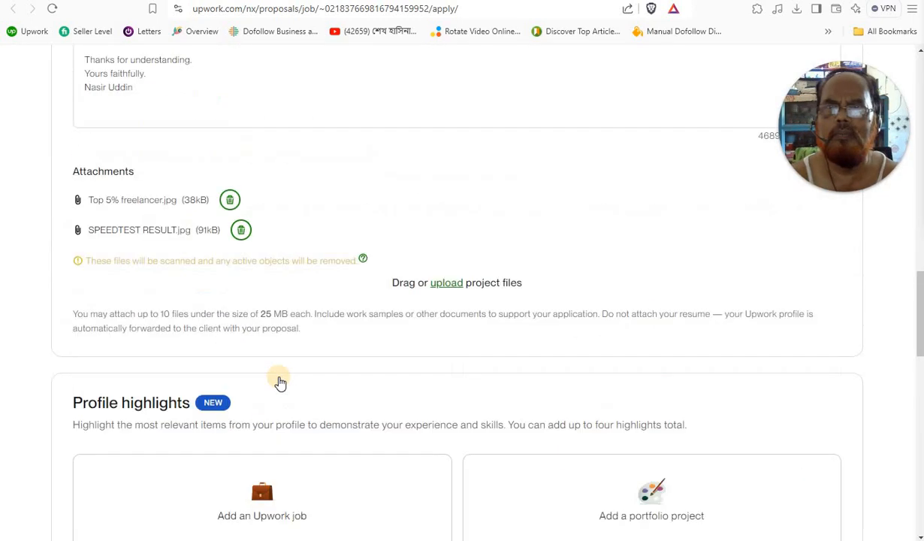
pyautogui.scroll(-10, 279, 383)
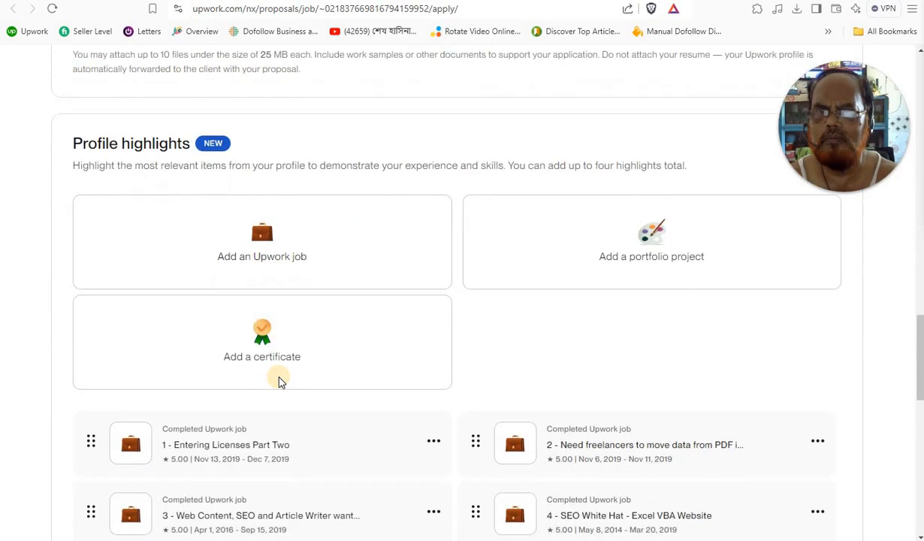
pyautogui.scroll(-3, 280, 383)
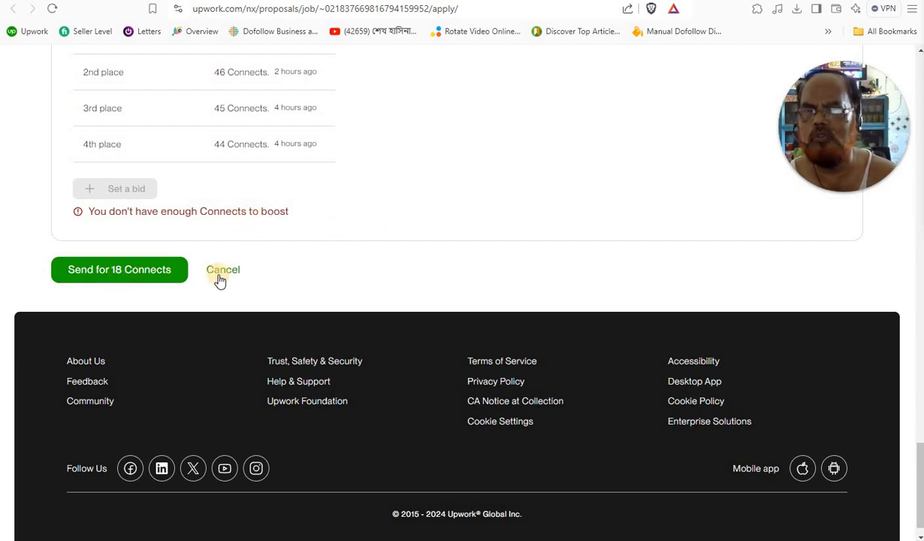
pyautogui.scroll(1, 377, 284)
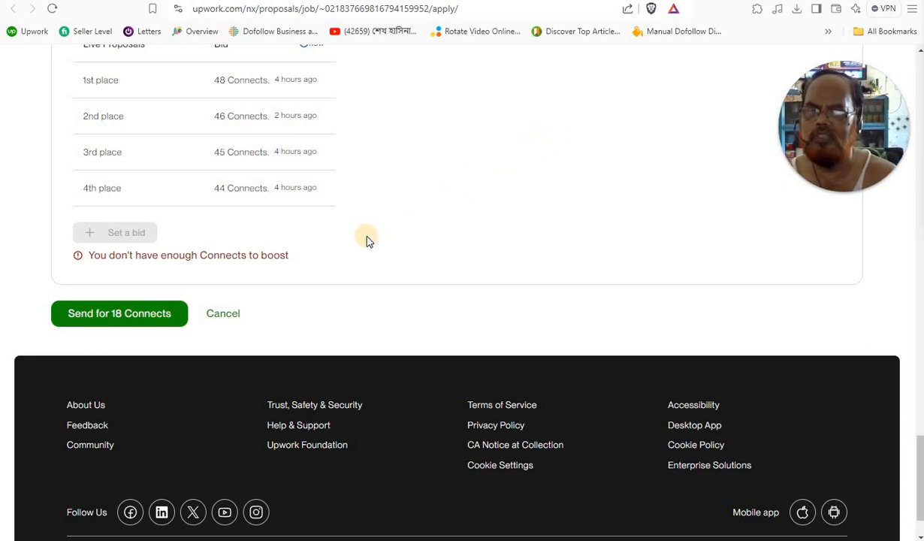
pyautogui.scroll(12, 373, 257)
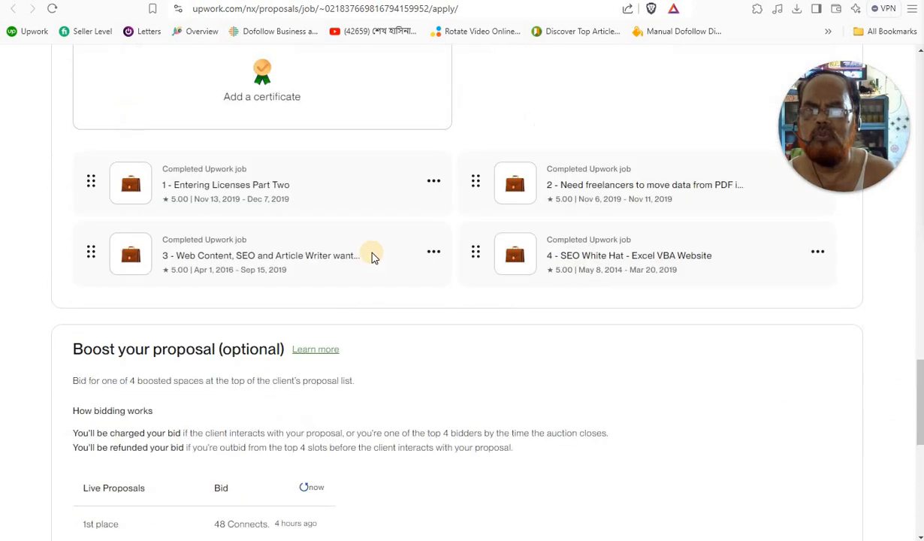
pyautogui.scroll(12, 374, 256)
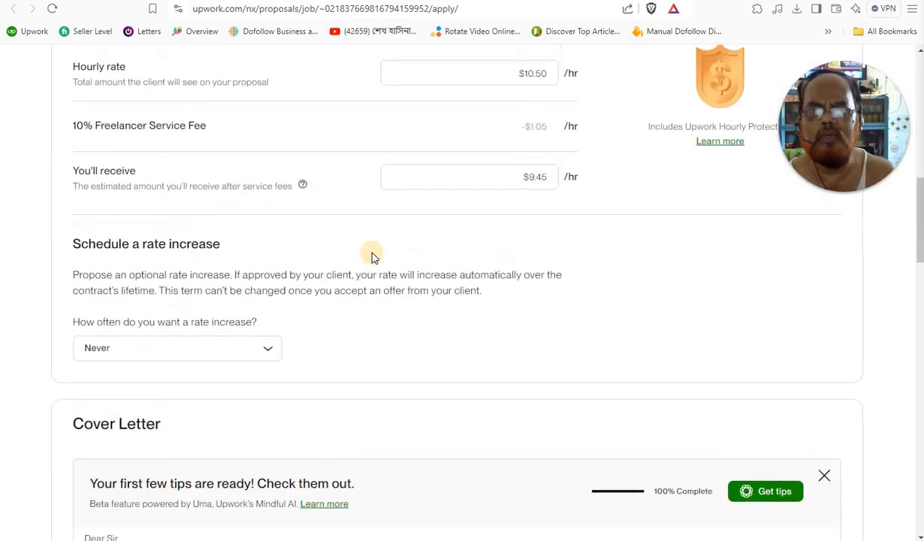
pyautogui.scroll(2, 374, 257)
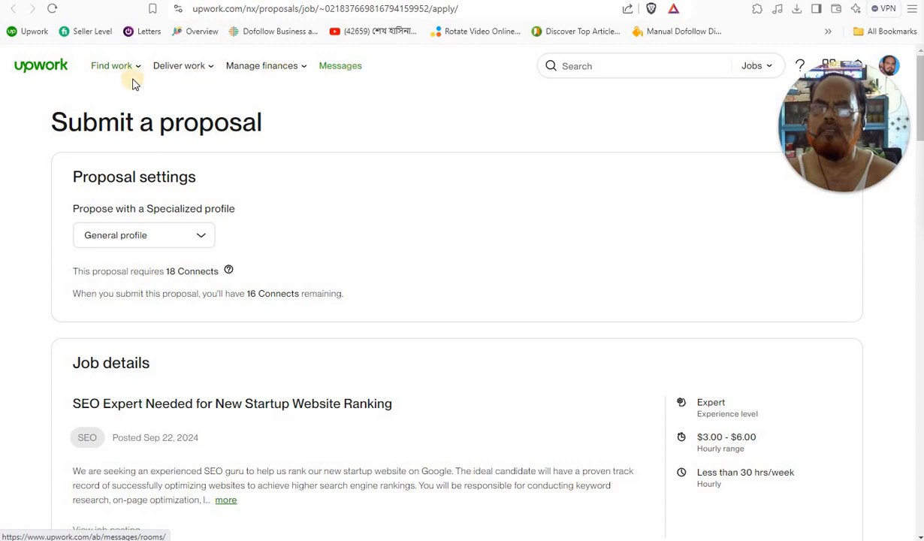
# Step: Return to the find-work home page without sending the proposal and expand the Proposals section to check the submitted proposals
pyautogui.click(45, 69)
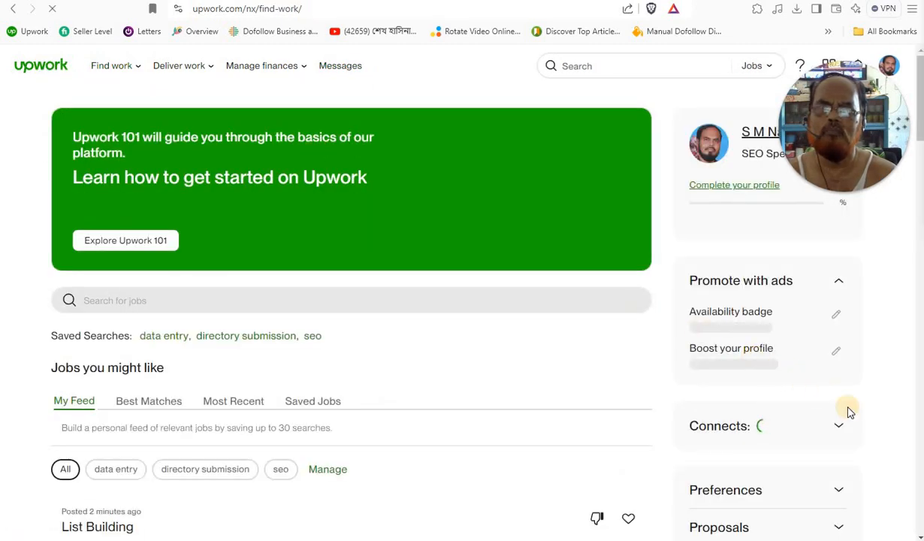
pyautogui.scroll(-3, 749, 347)
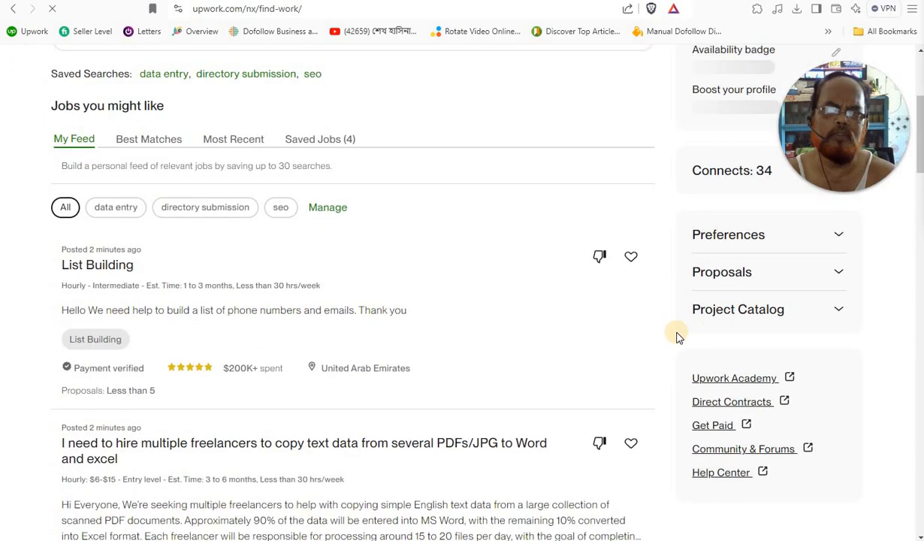
pyautogui.click(804, 281)
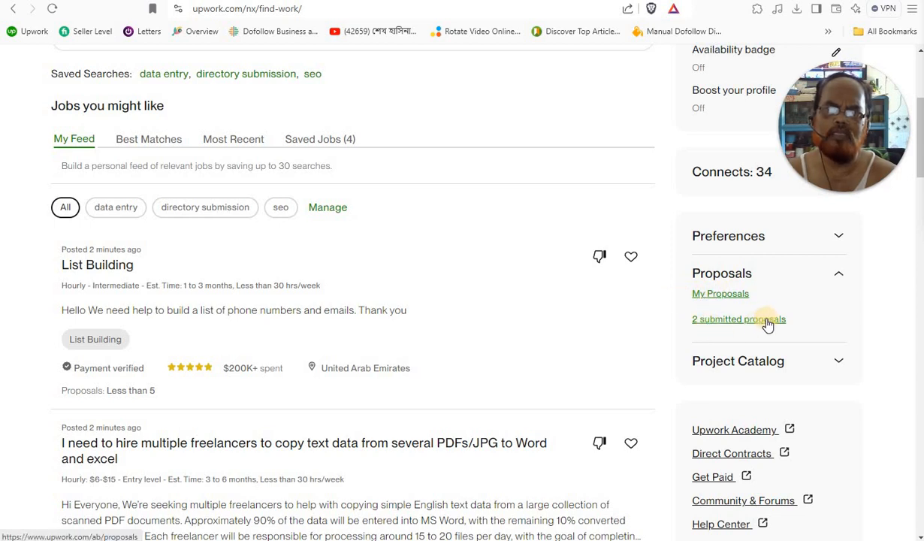
pyautogui.scroll(2, 768, 324)
pyautogui.scroll(-3, 767, 323)
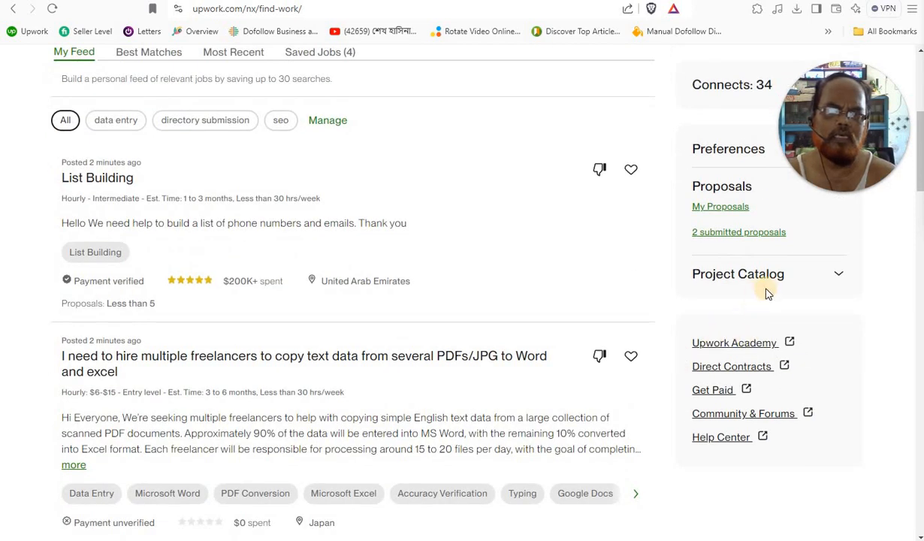
pyautogui.scroll(5, 597, 311)
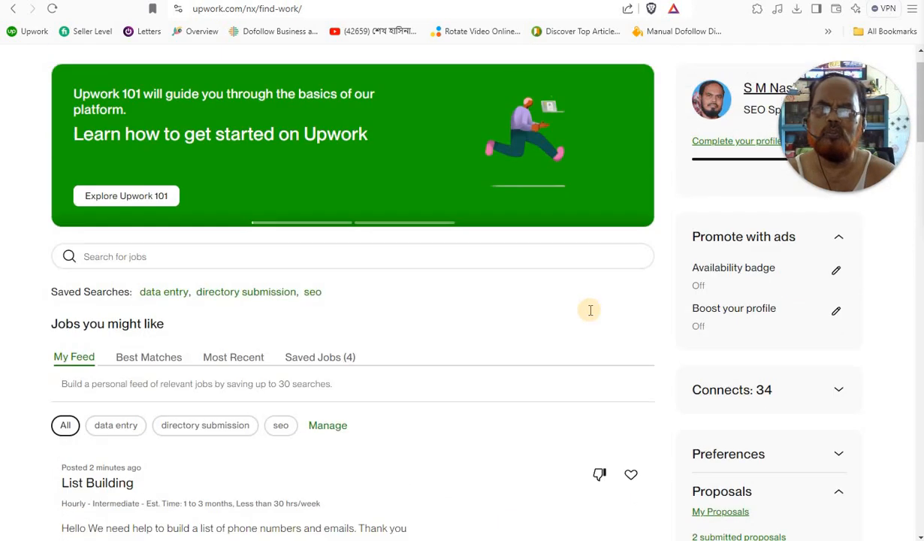